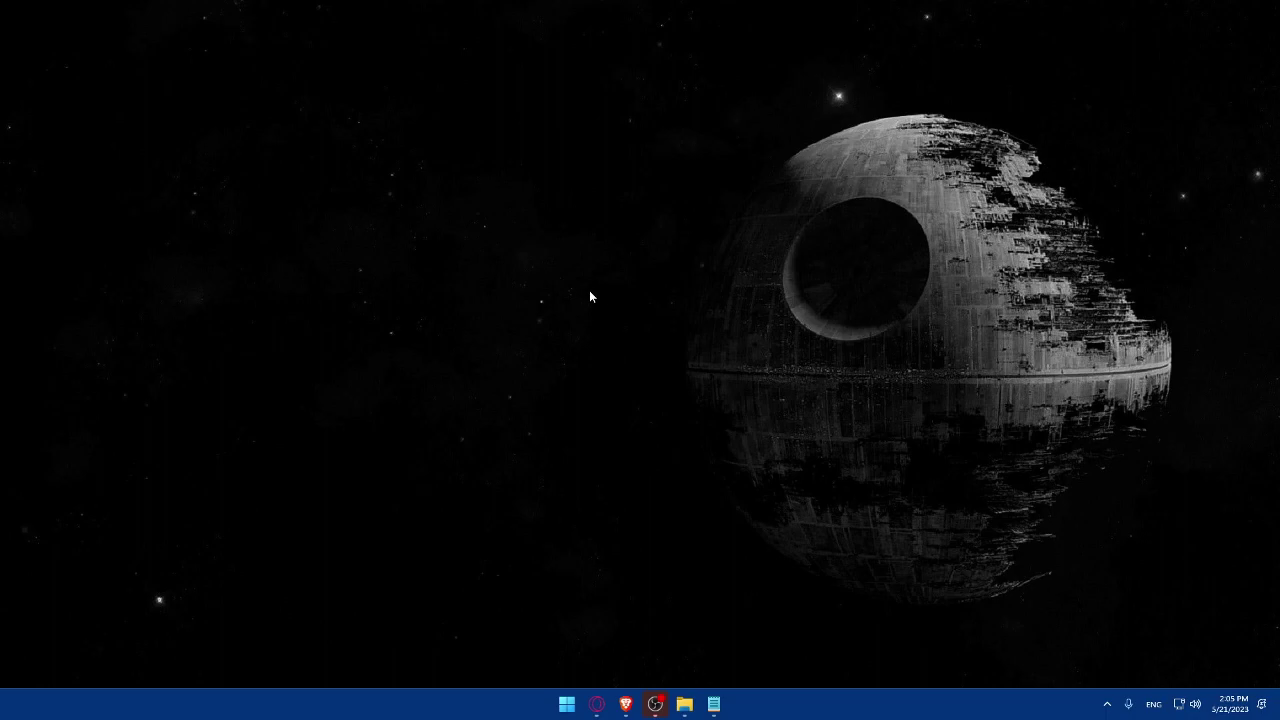
# Open a new browser tab and go to wix.com to reach the My Sites dashboard.
pyautogui.click(620, 700)
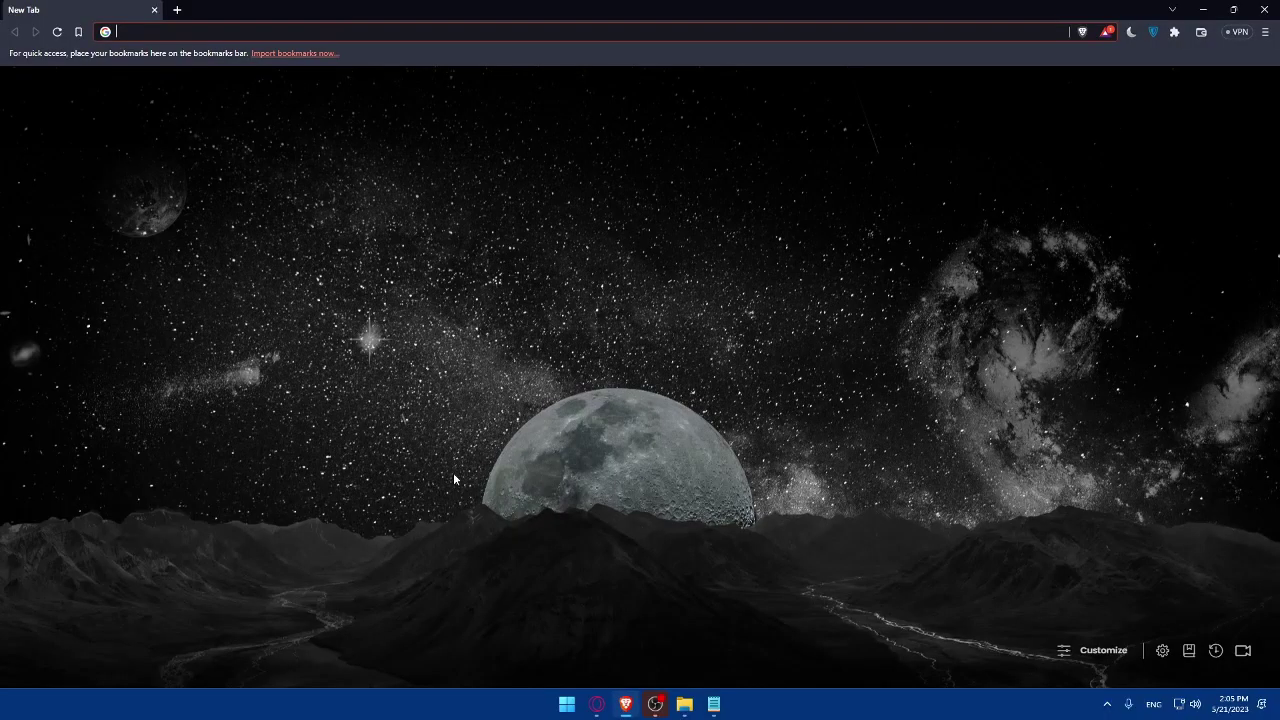
pyautogui.write('--')
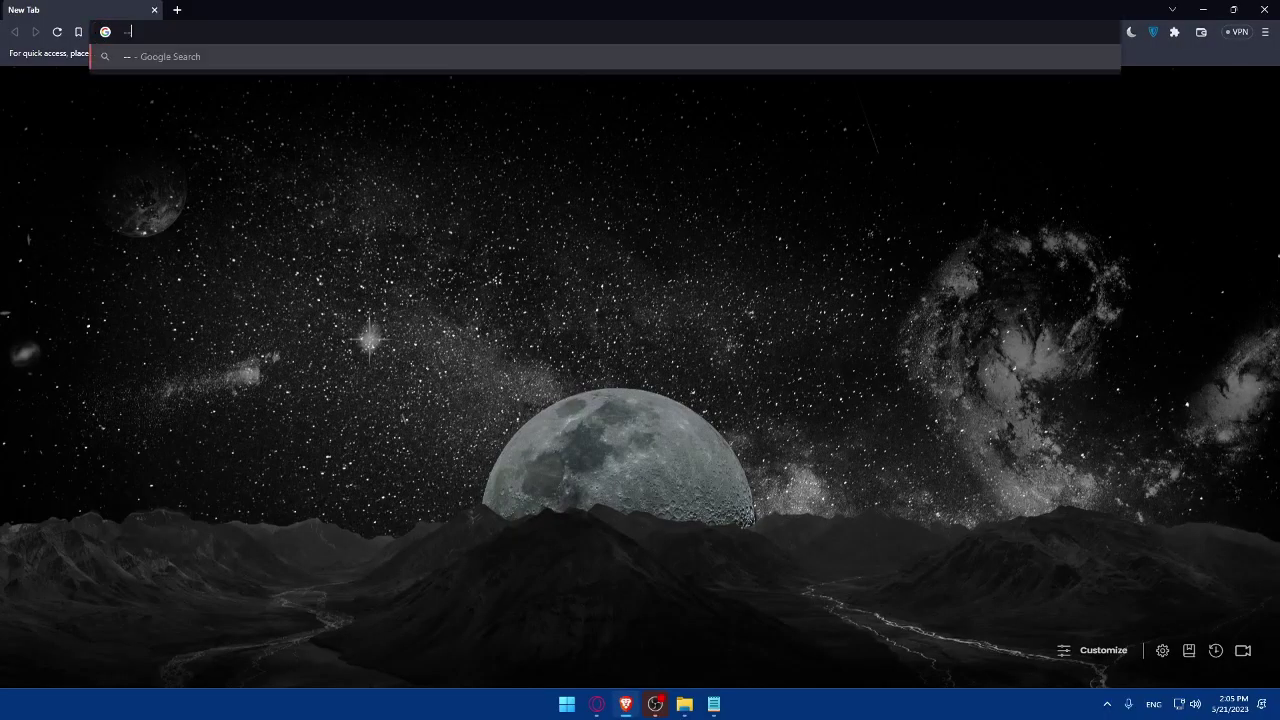
pyautogui.press('BackSpace')
pyautogui.press('BackSpace')
pyautogui.click(507, 385)
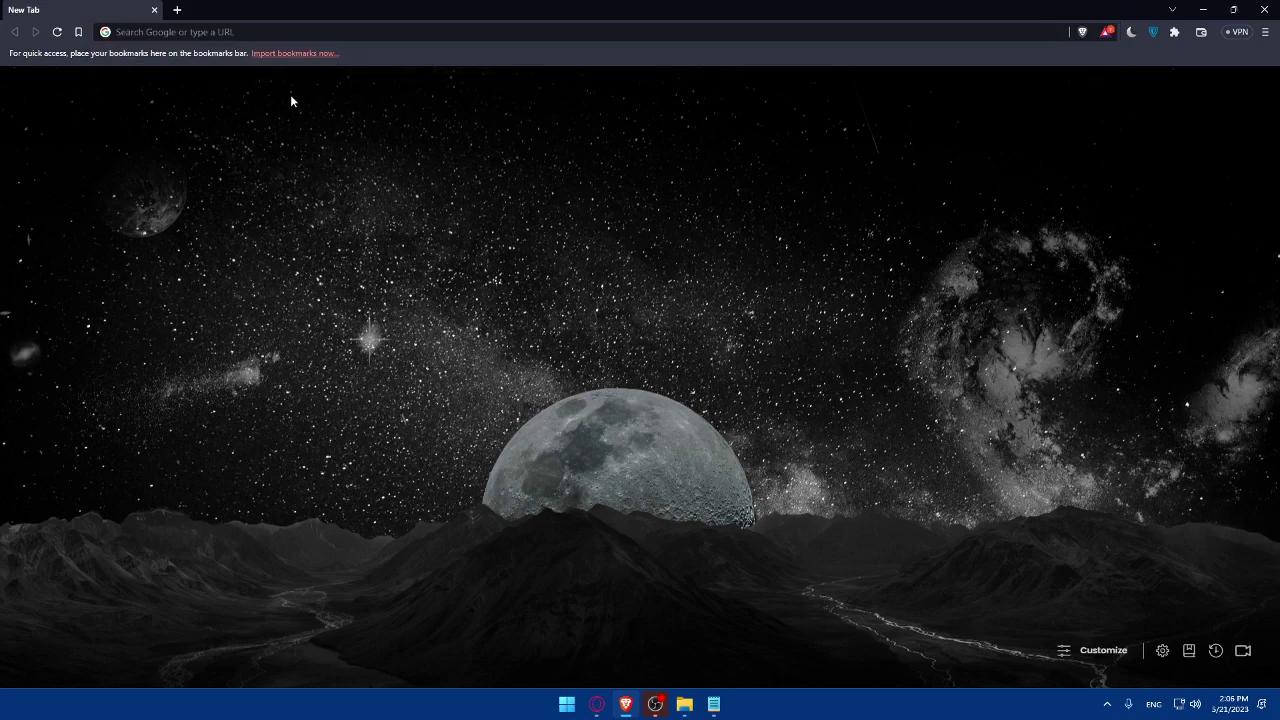
pyautogui.click(224, 32)
pyautogui.write('wix.com')
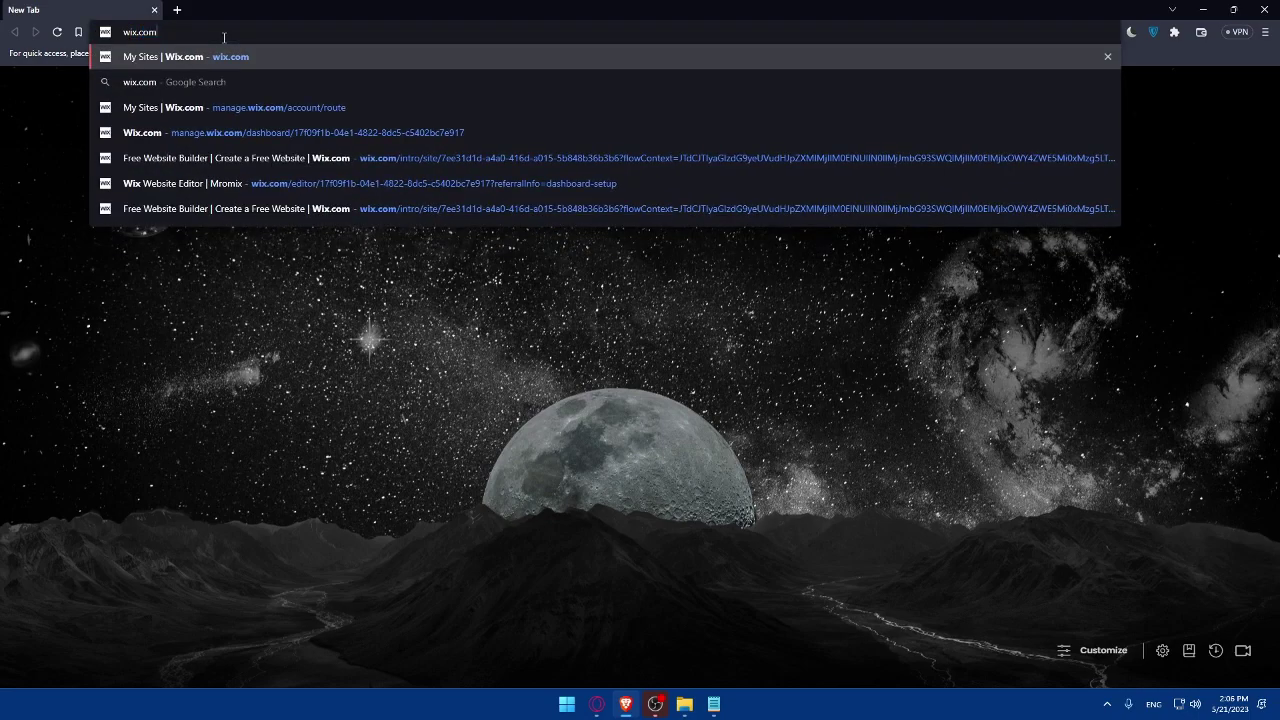
pyautogui.press('Return')
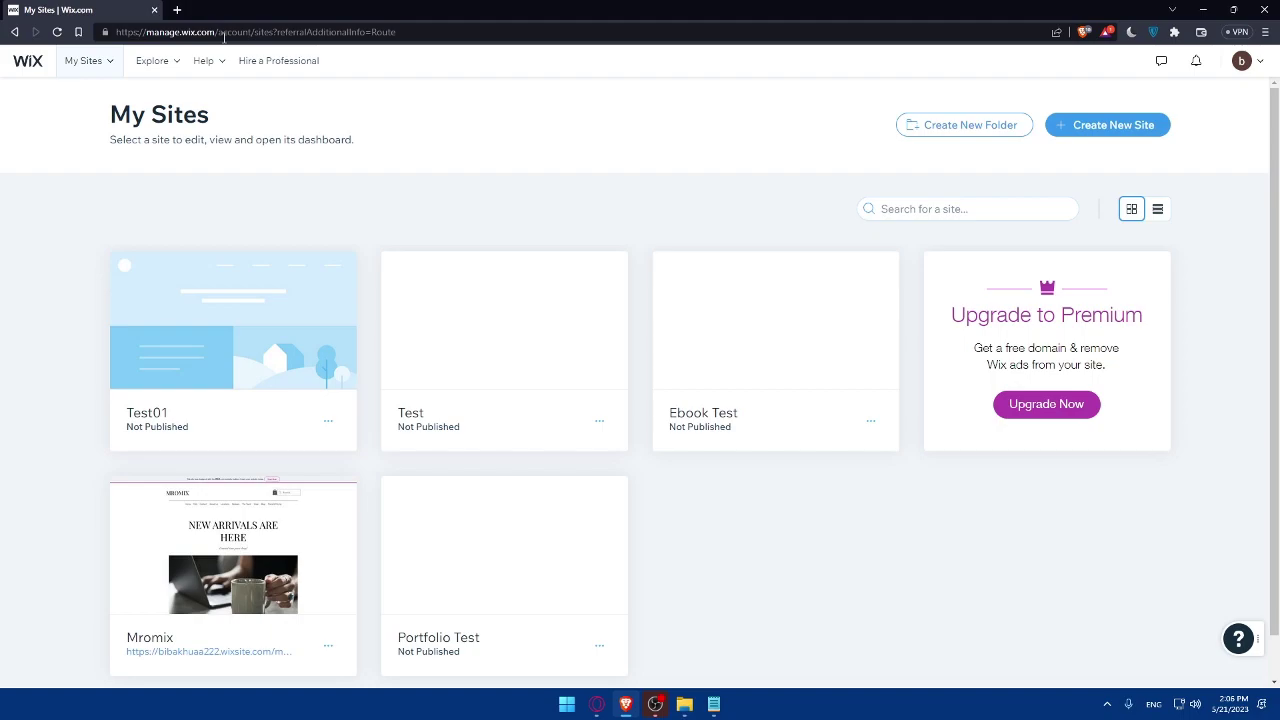
# Start a new site with Create a New Site in the account menu.
pyautogui.moveTo(500, 271)
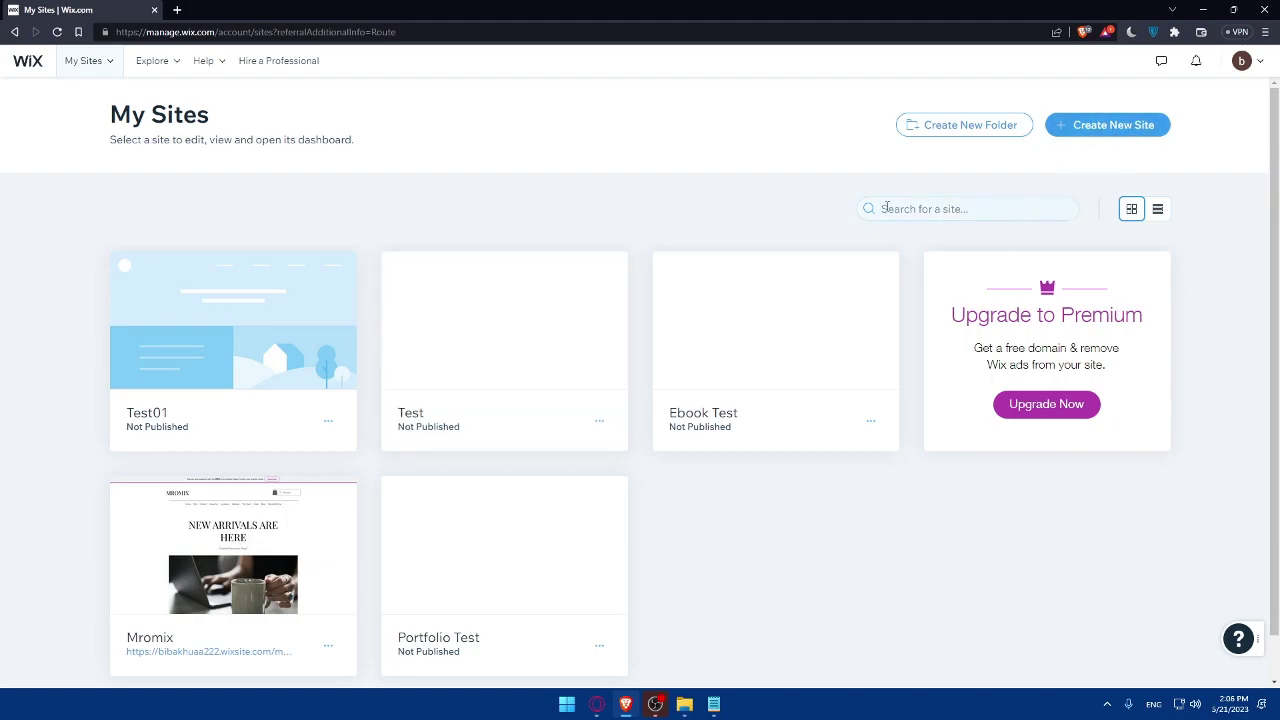
pyautogui.moveTo(678, 271)
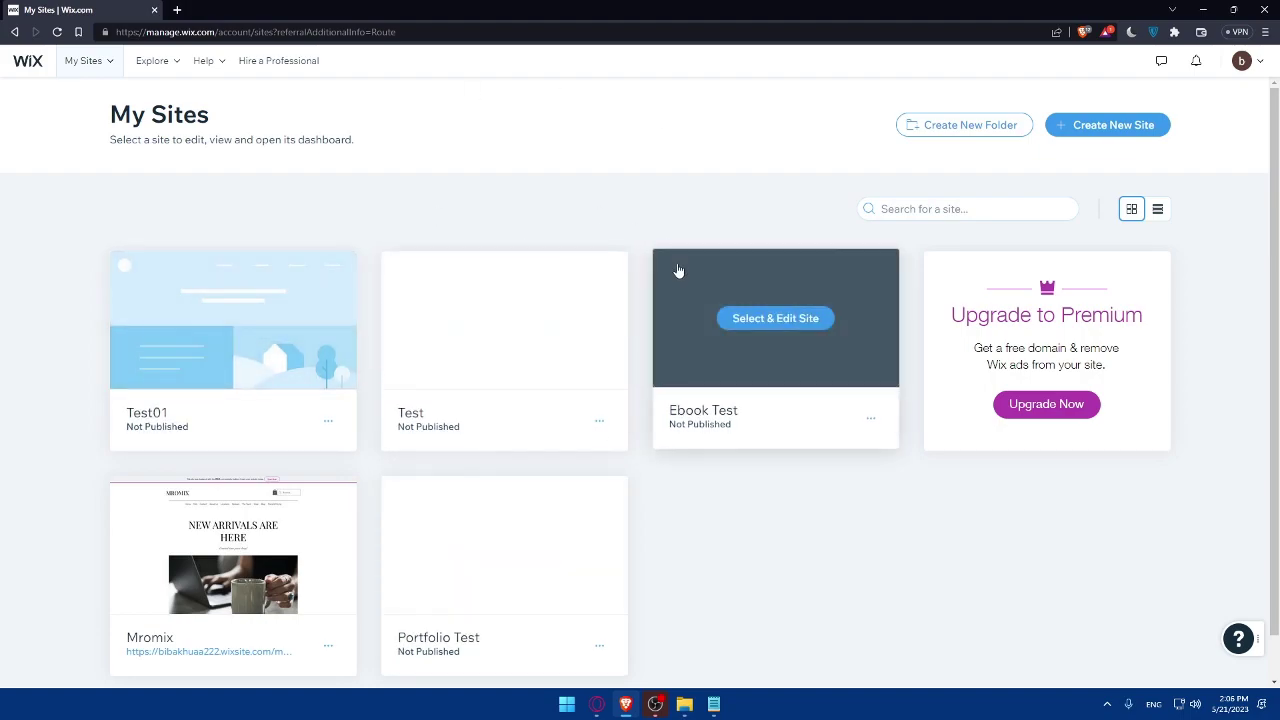
pyautogui.click(1242, 68)
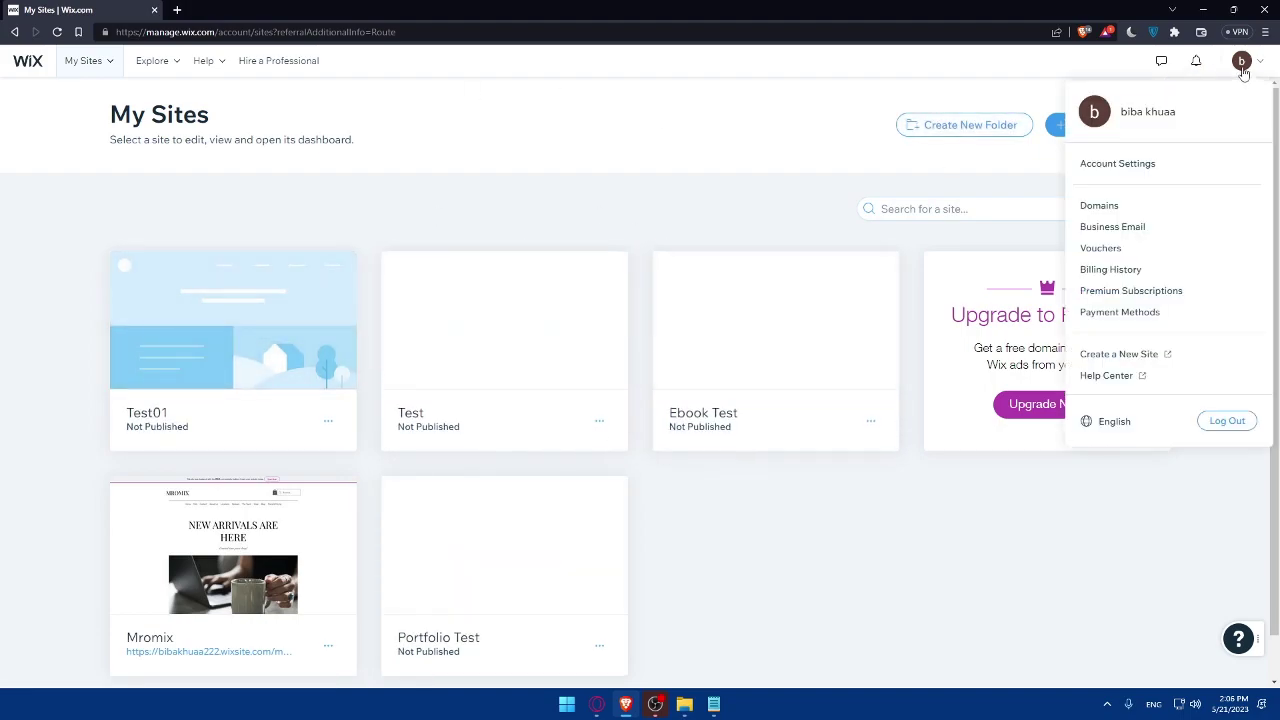
pyautogui.click(1118, 354)
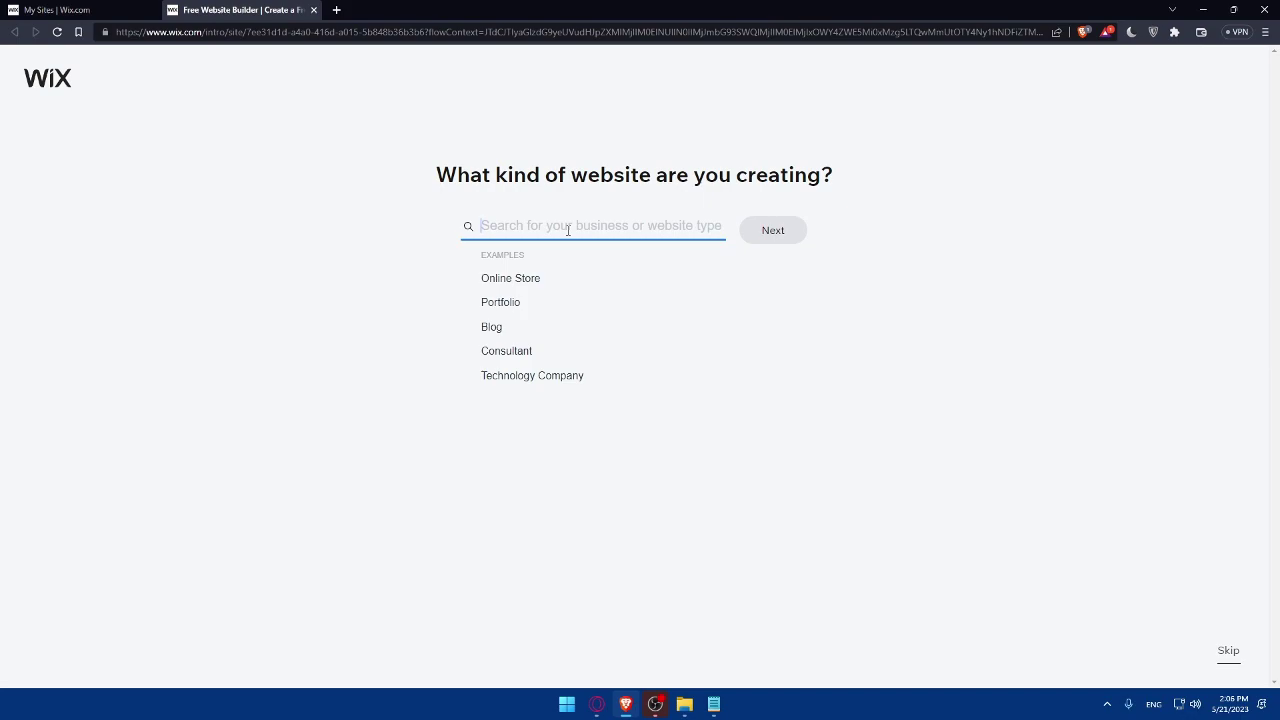
# Search 'real estate' and pick Real Estate Agent as the website type.
pyautogui.write('real estate')
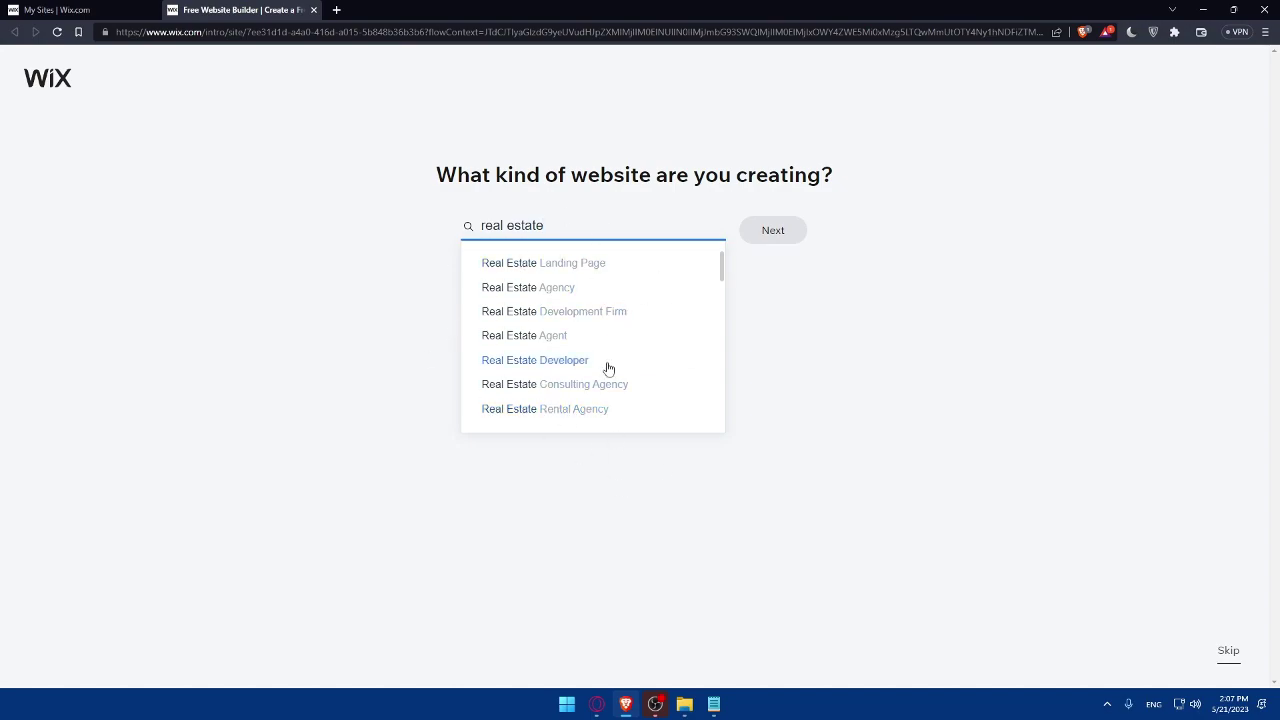
pyautogui.click(522, 336)
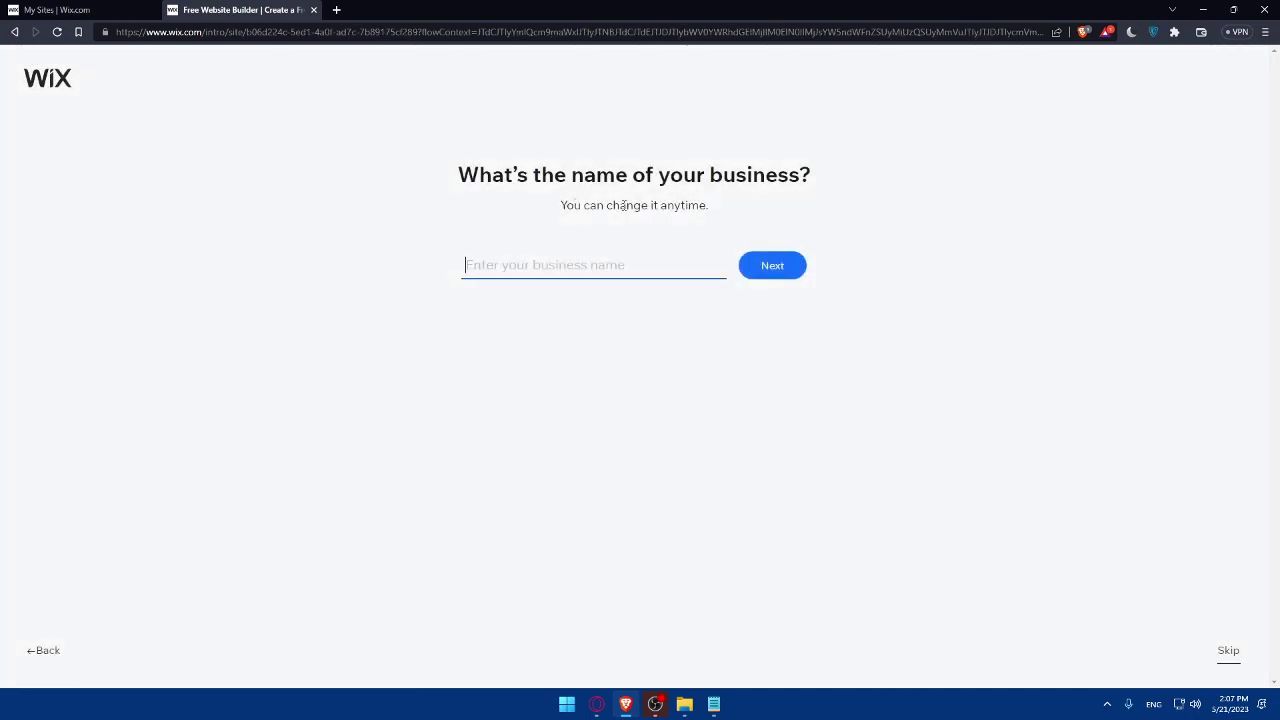
# Enter Test as the business name and continue to the features question.
pyautogui.click(561, 267)
pyautogui.click(504, 314)
pyautogui.click(510, 270)
pyautogui.click(537, 317)
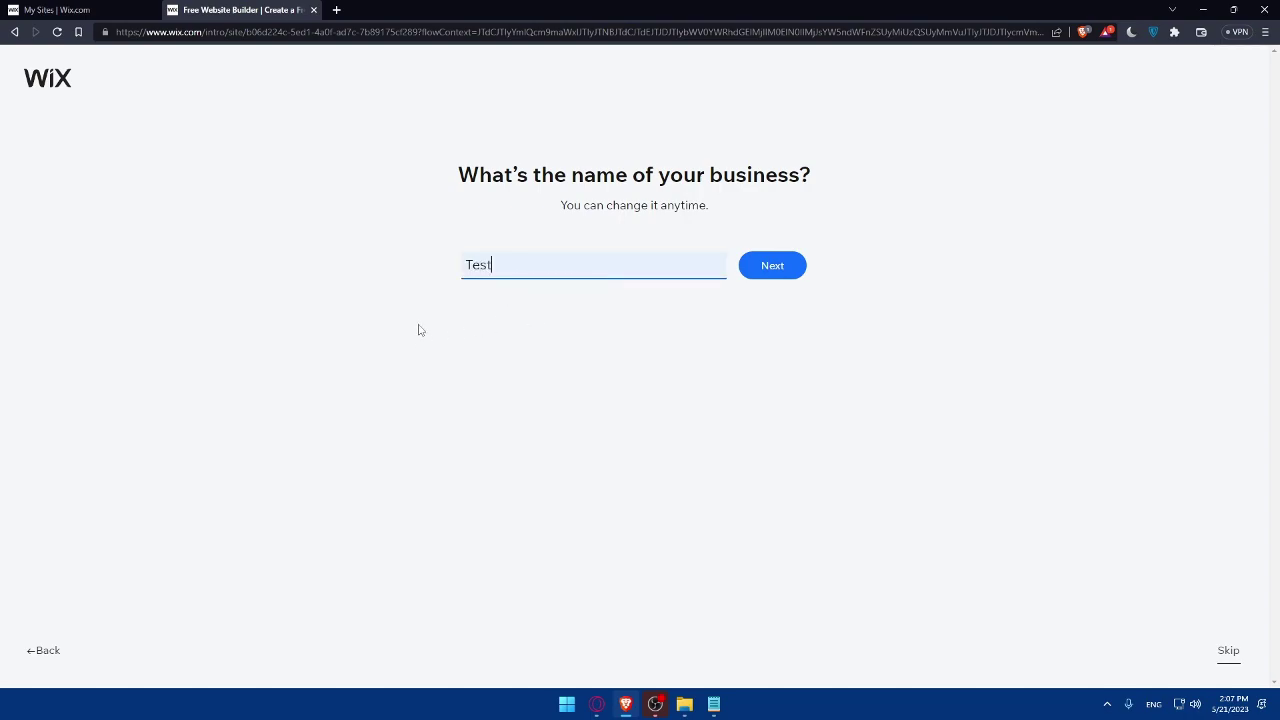
pyautogui.click(566, 373)
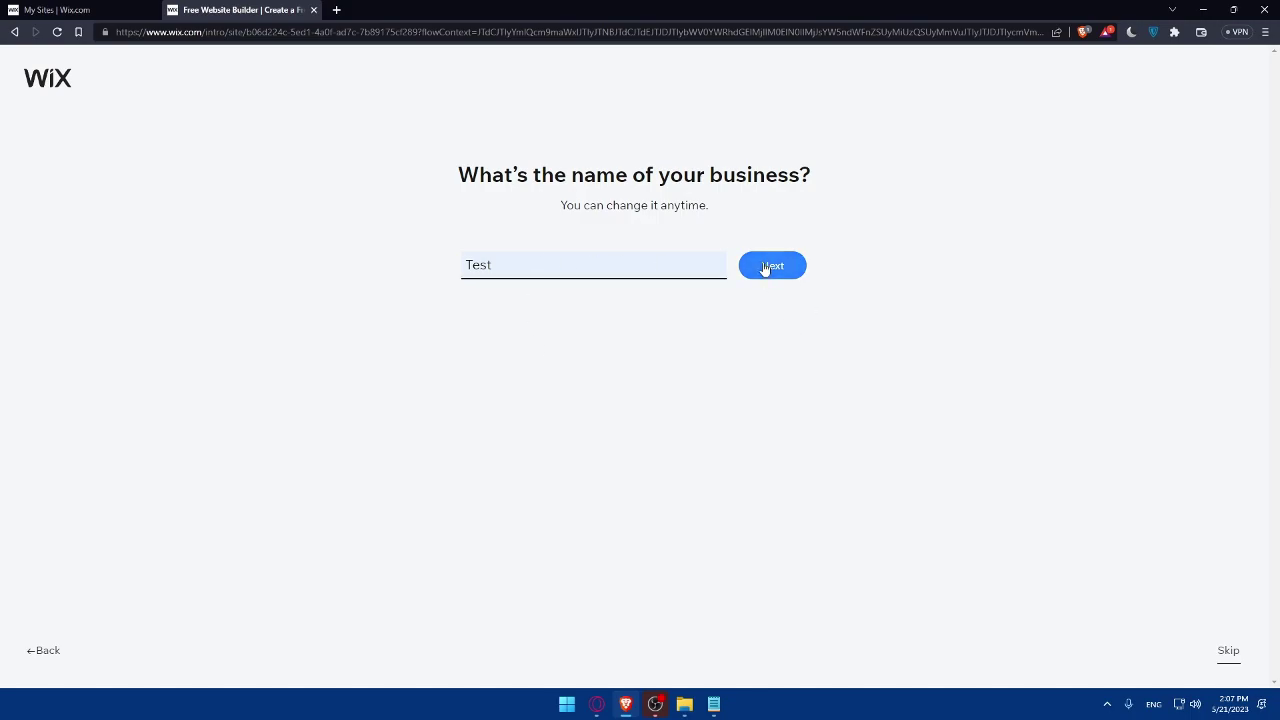
pyautogui.click(1231, 657)
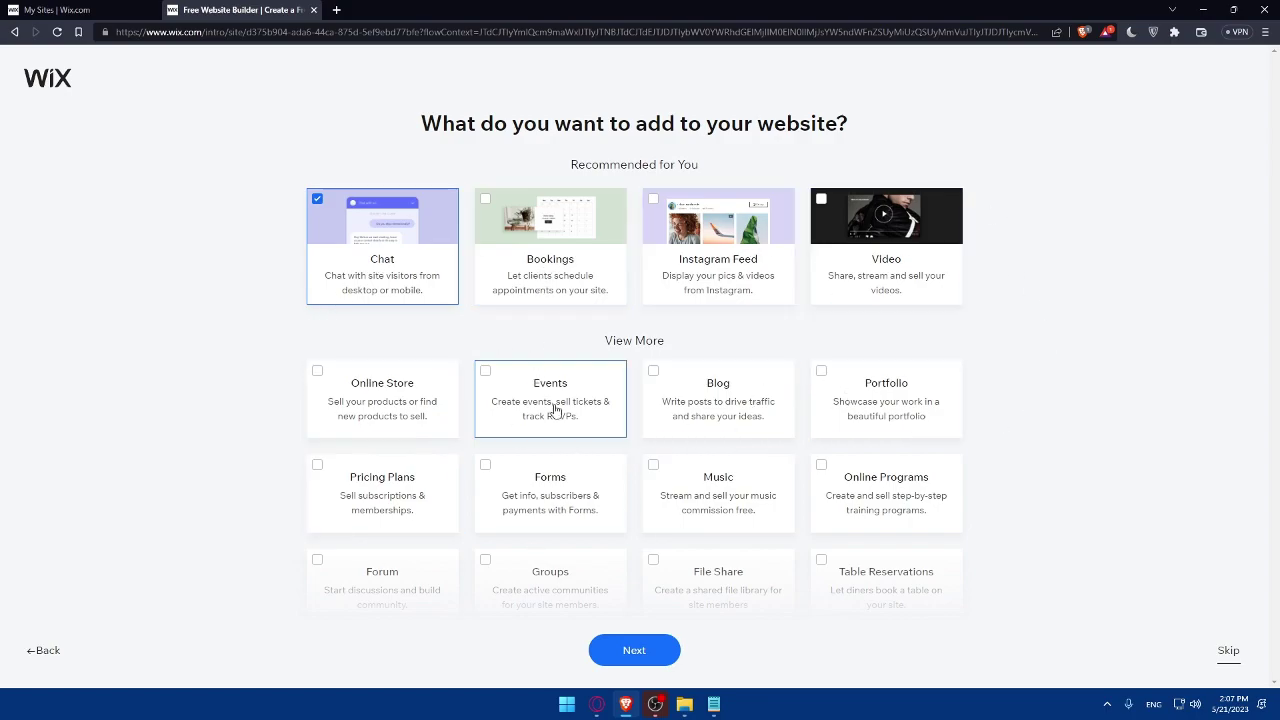
# Add Video alongside Chat as site features and continue.
pyautogui.scroll(-2, 555, 416)
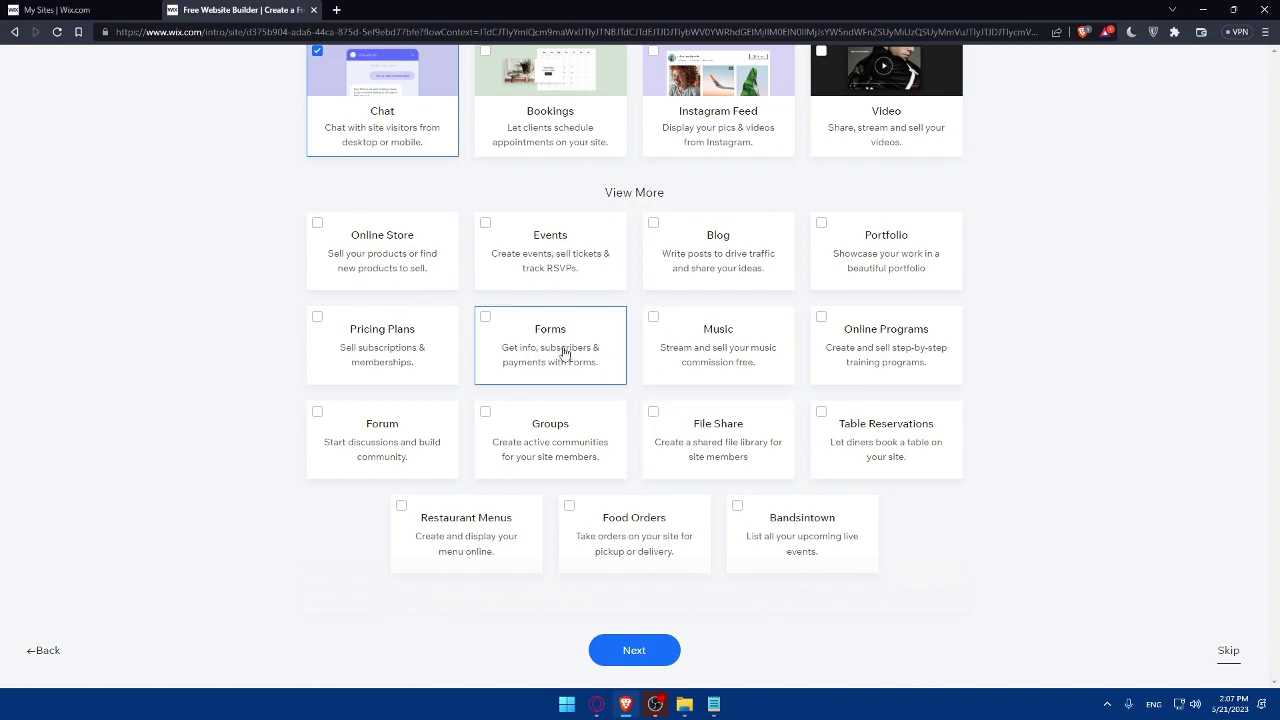
pyautogui.scroll(2, 645, 398)
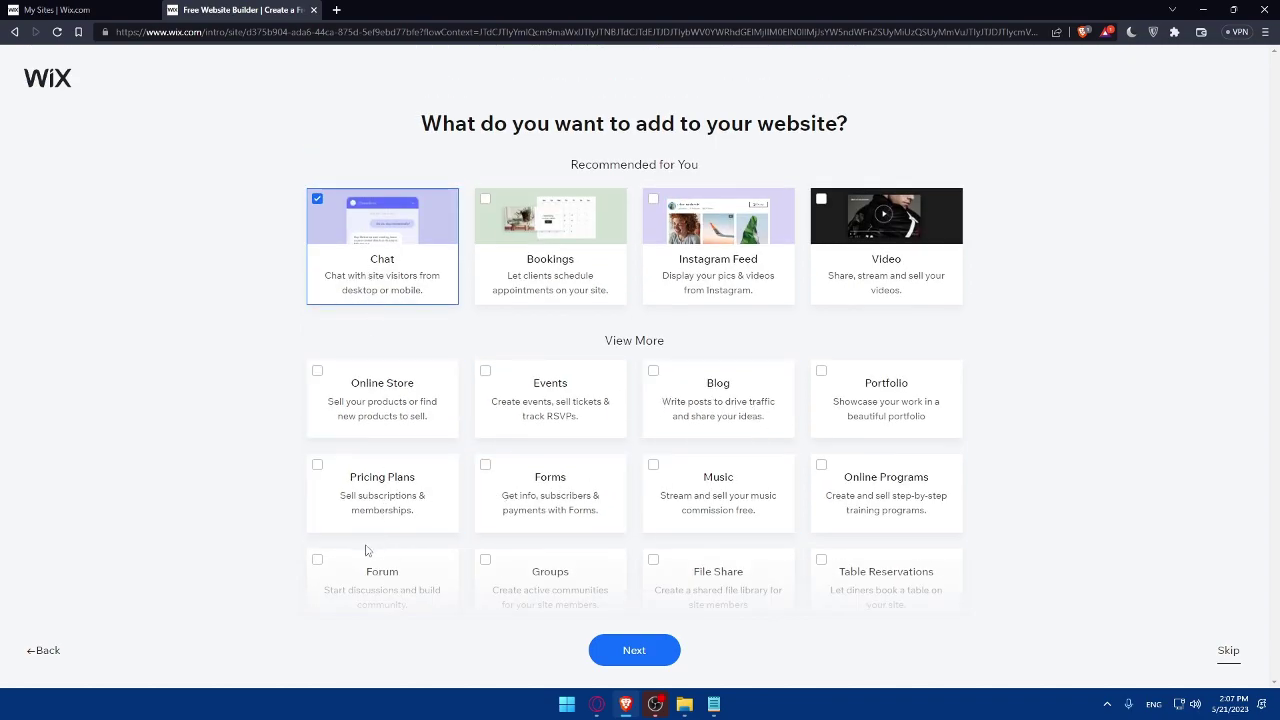
pyautogui.click(876, 280)
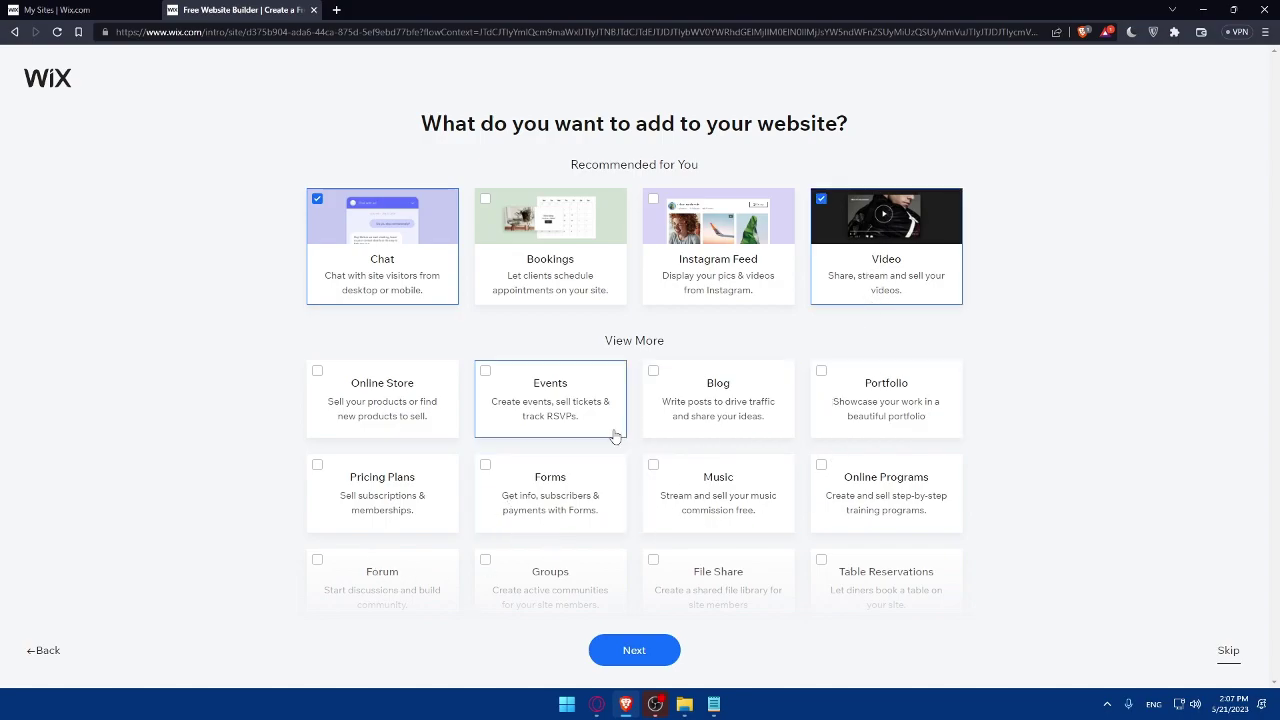
pyautogui.scroll(-2, 615, 435)
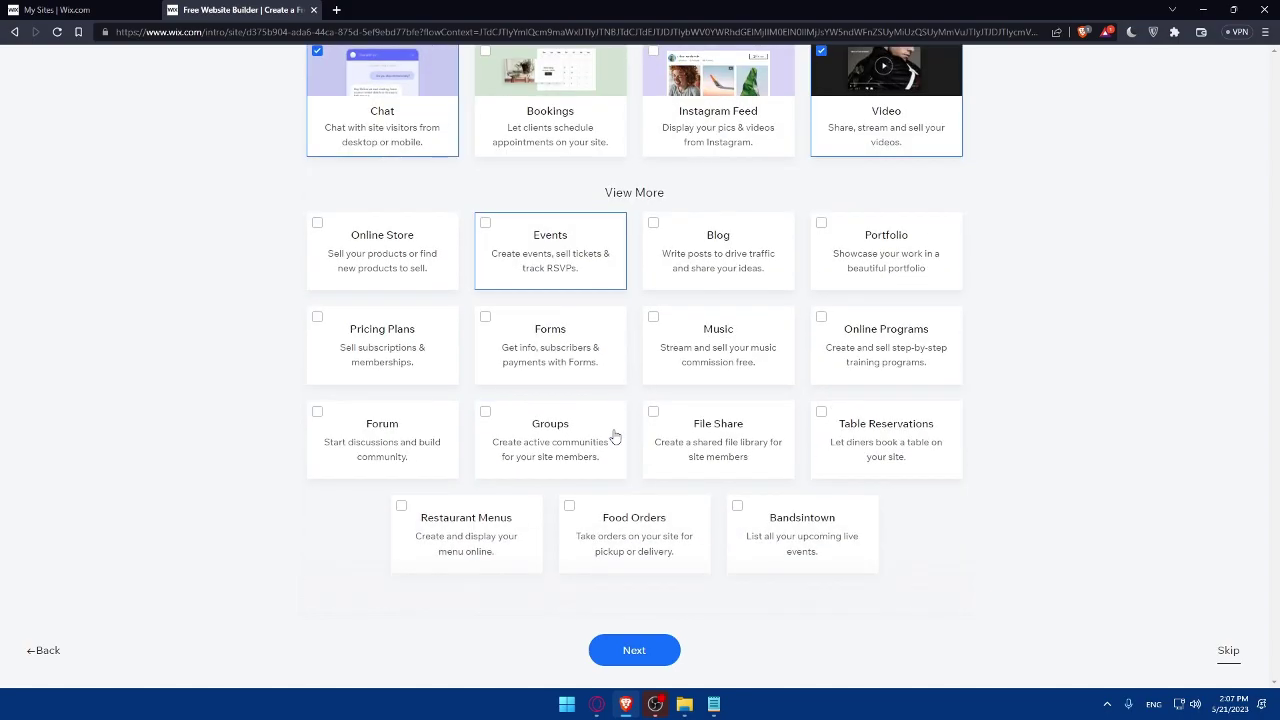
pyautogui.click(636, 652)
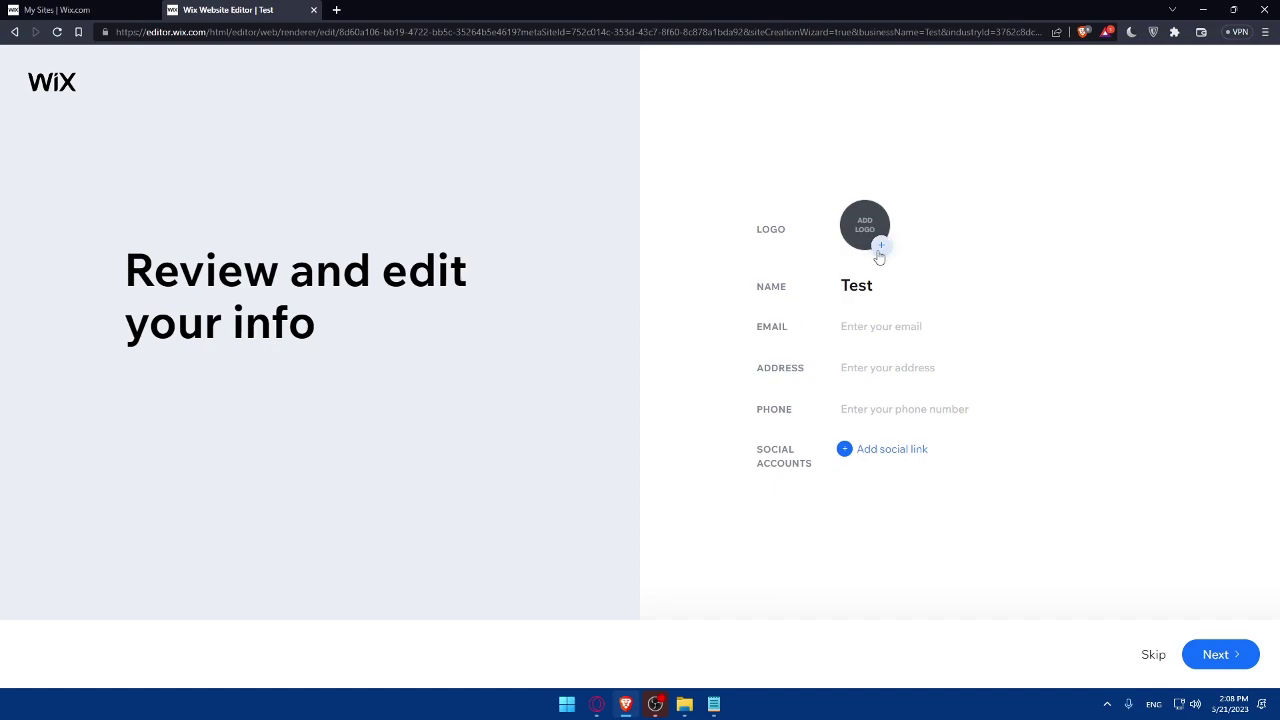
# Upload the meme-face PNG from Downloads as the site logo.
pyautogui.click(880, 245)
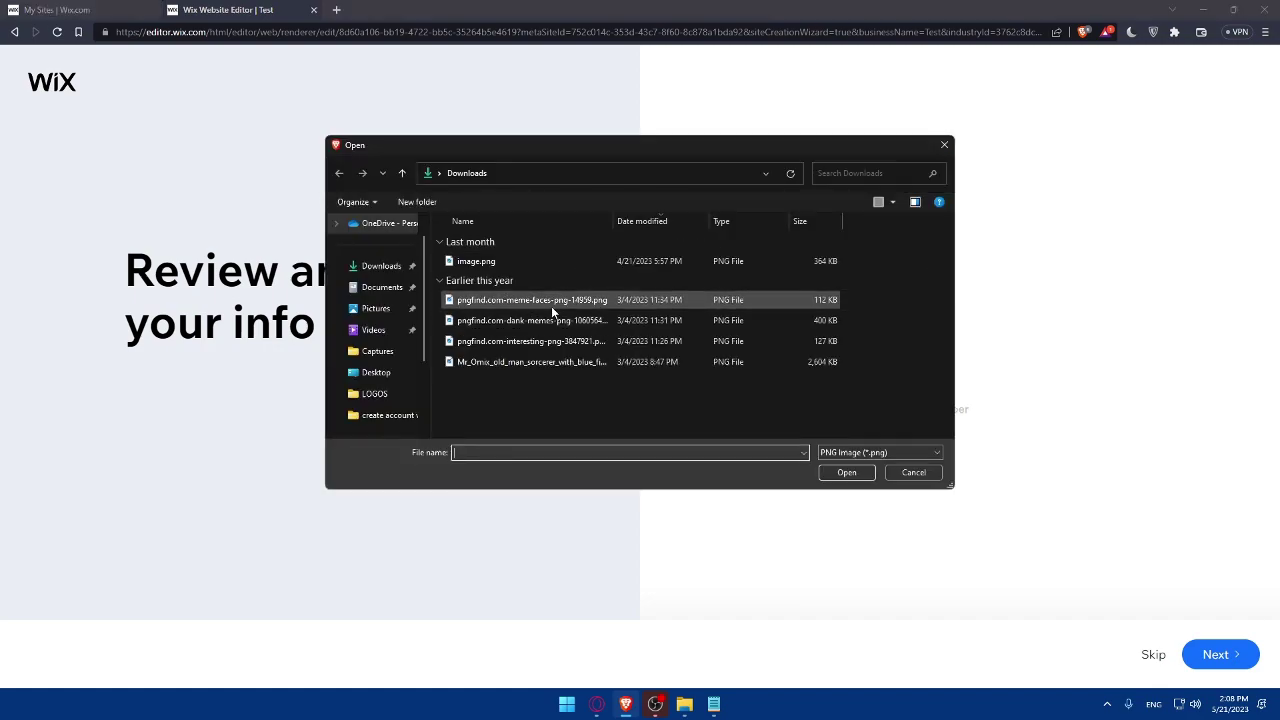
pyautogui.doubleClick(548, 301)
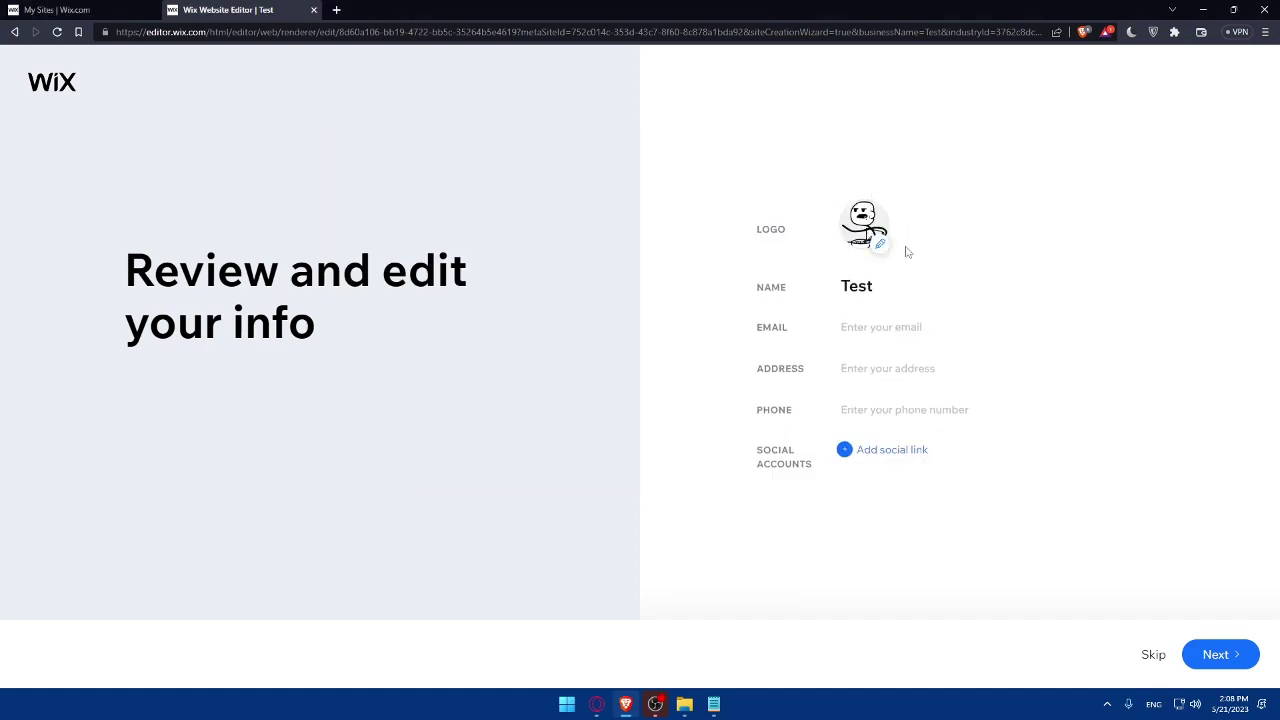
pyautogui.doubleClick(878, 285)
# Fill in the contact e-mail, business address and phone number from autofill suggestions.
pyautogui.click(912, 330)
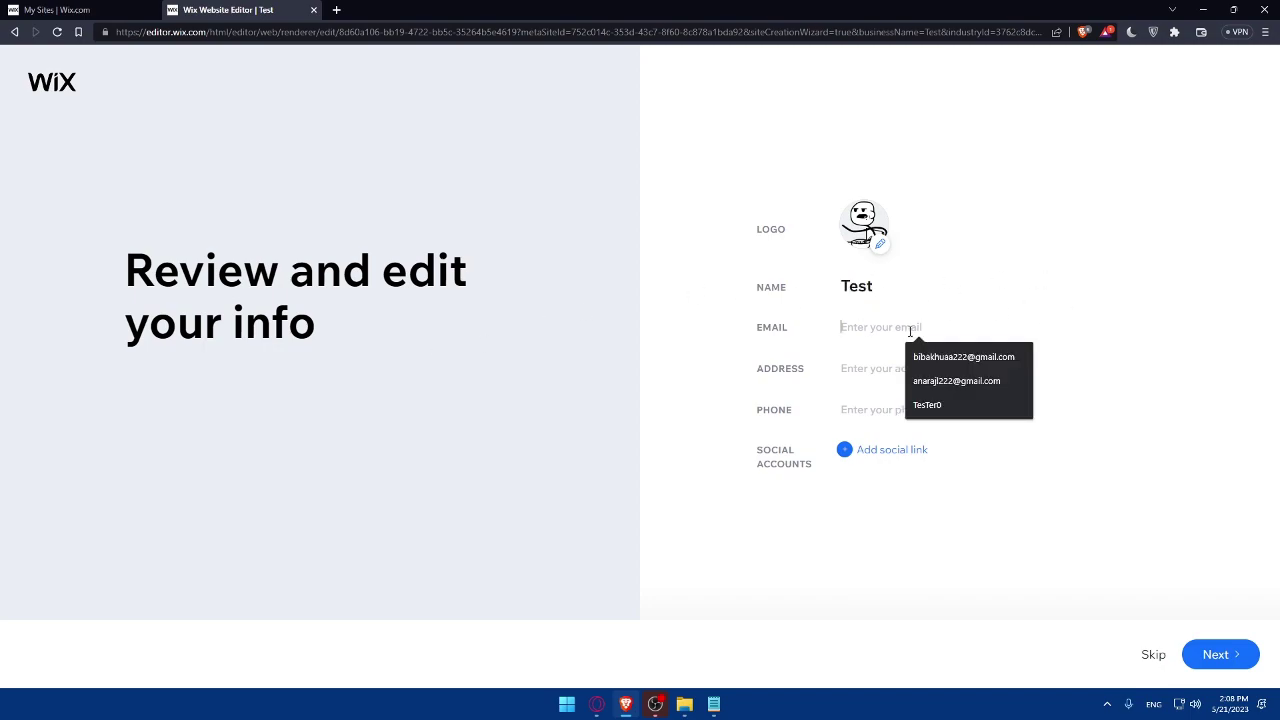
pyautogui.click(948, 350)
pyautogui.click(838, 376)
pyautogui.click(930, 397)
pyautogui.click(891, 412)
pyautogui.click(947, 470)
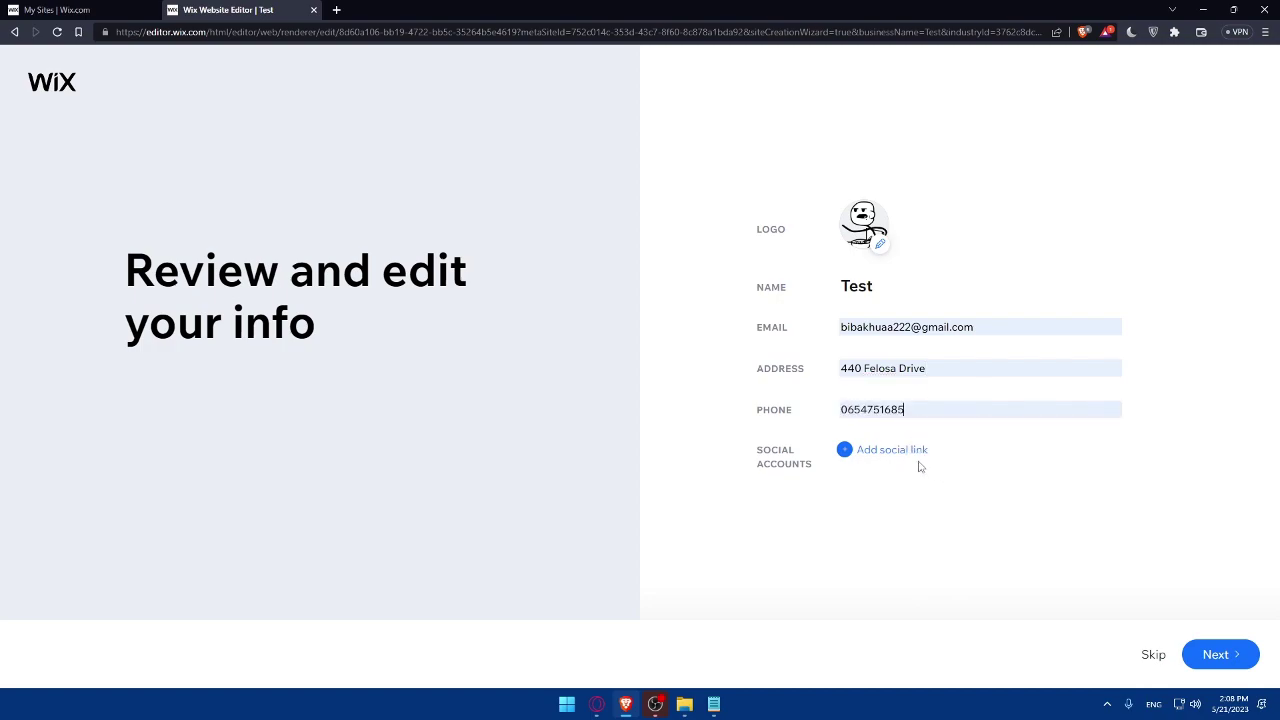
pyautogui.click(846, 452)
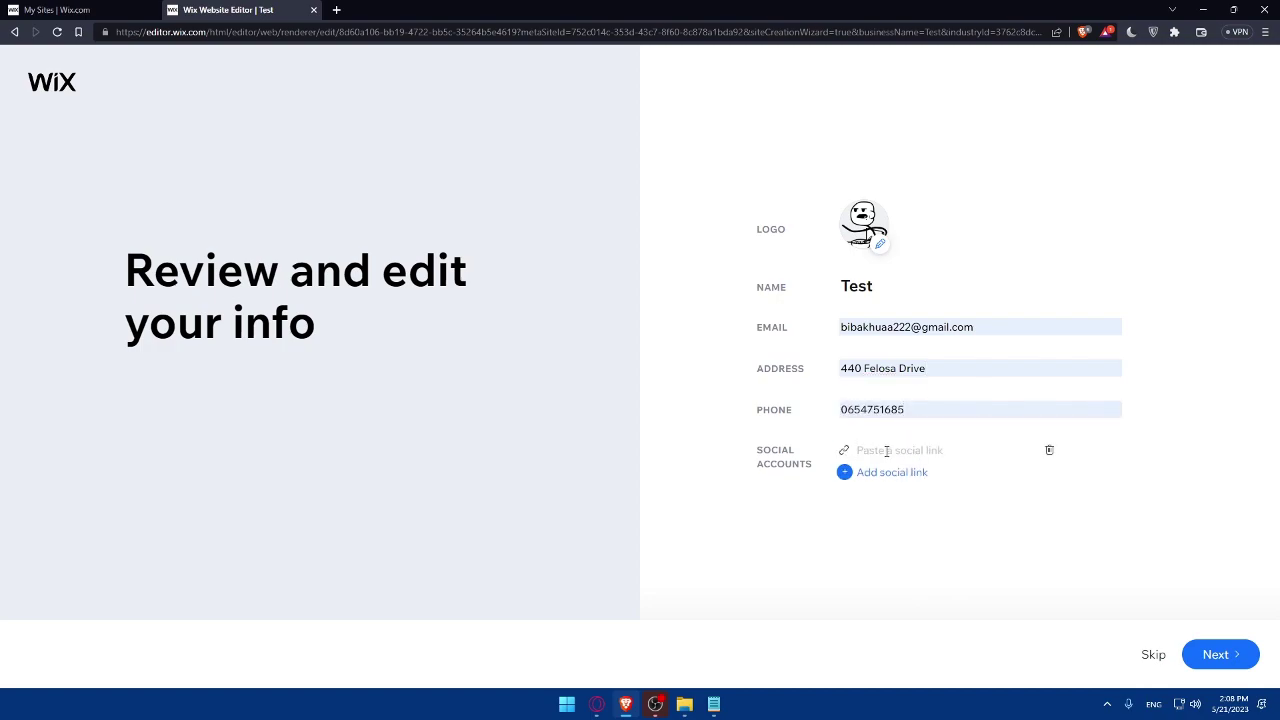
pyautogui.write('w')
pyautogui.write('ww.test')
pyautogui.write('gram')
pyautogui.write('.com')
pyautogui.write('/test')
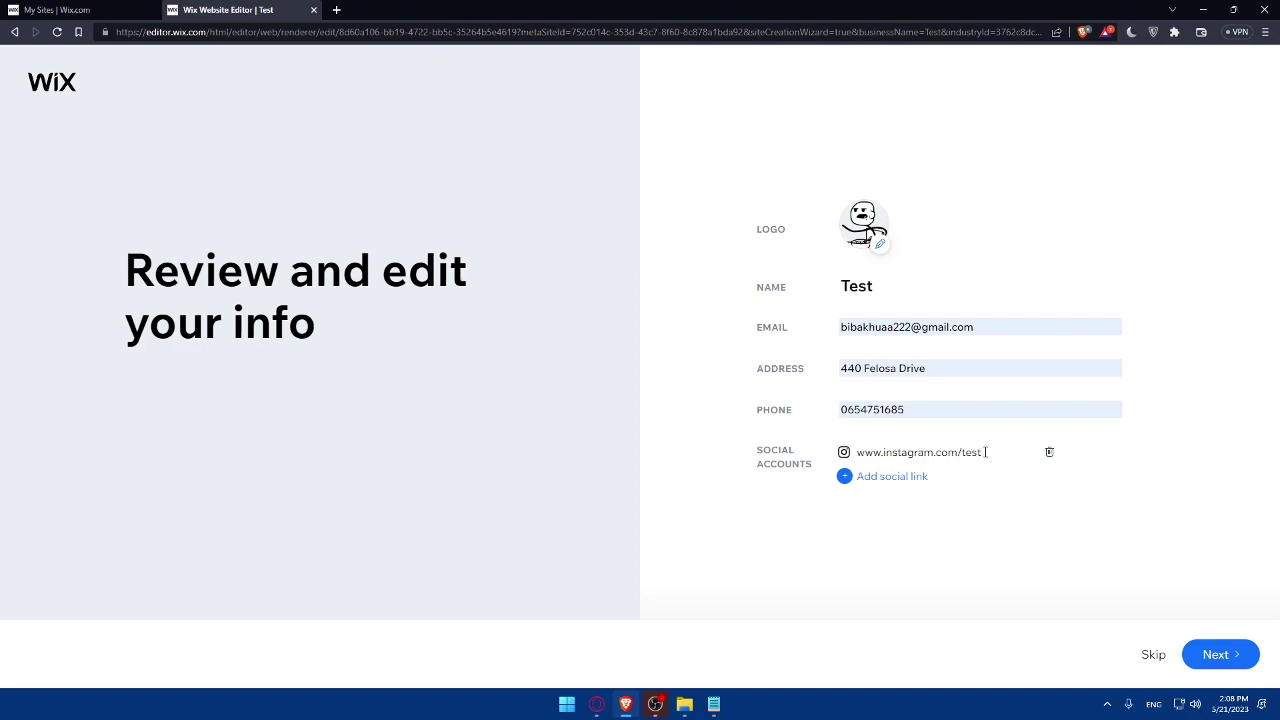
pyautogui.doubleClick(975, 452)
pyautogui.click(1160, 428)
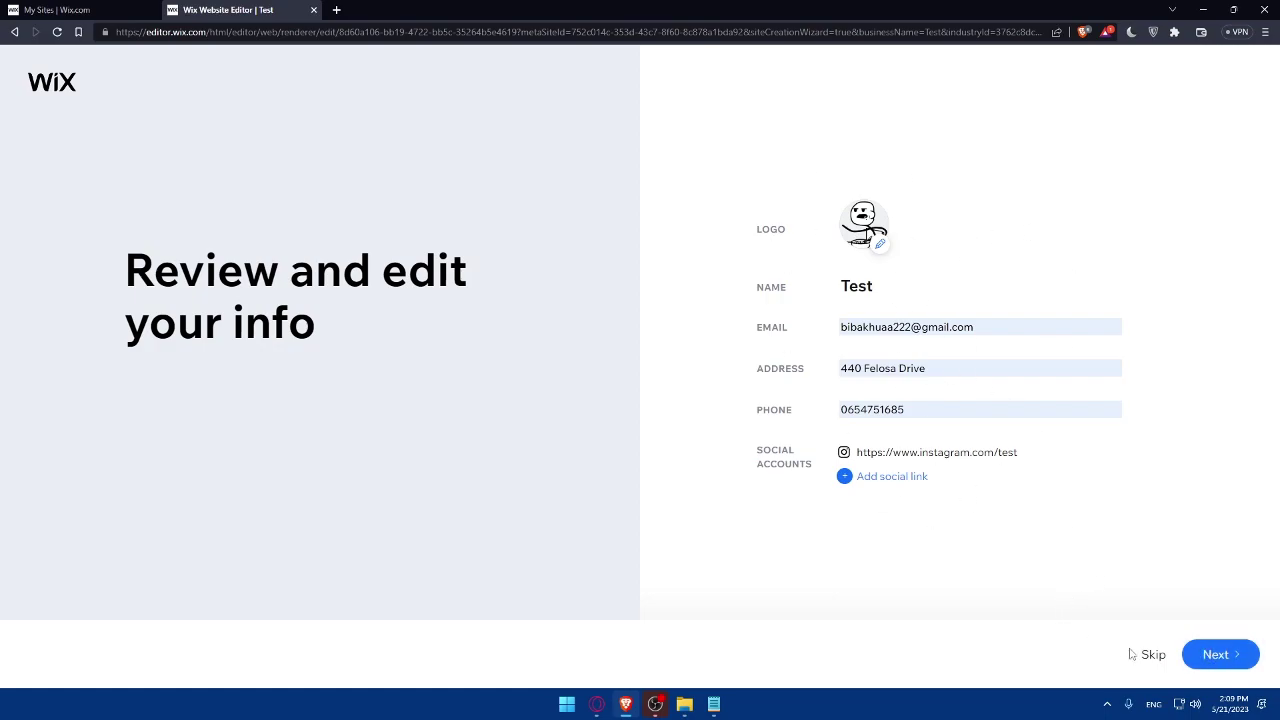
pyautogui.click(1218, 654)
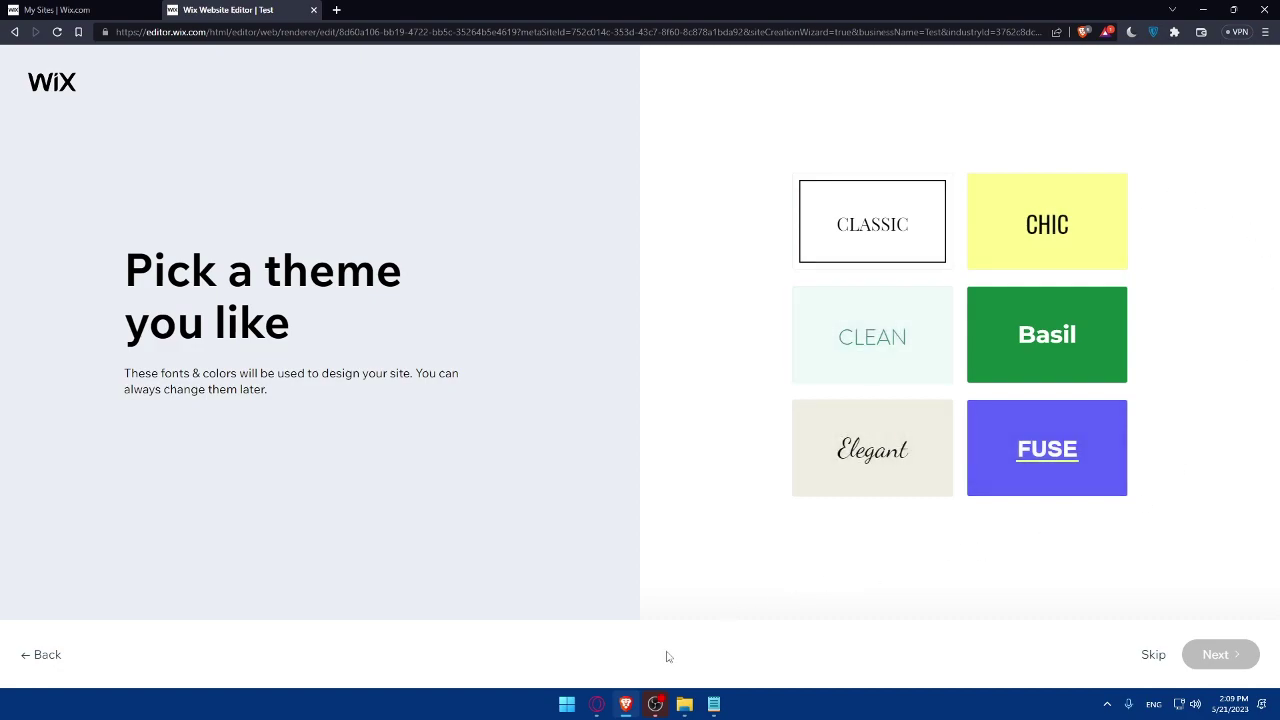
# Pick the Classic theme and proceed to homepage designs.
pyautogui.click(874, 222)
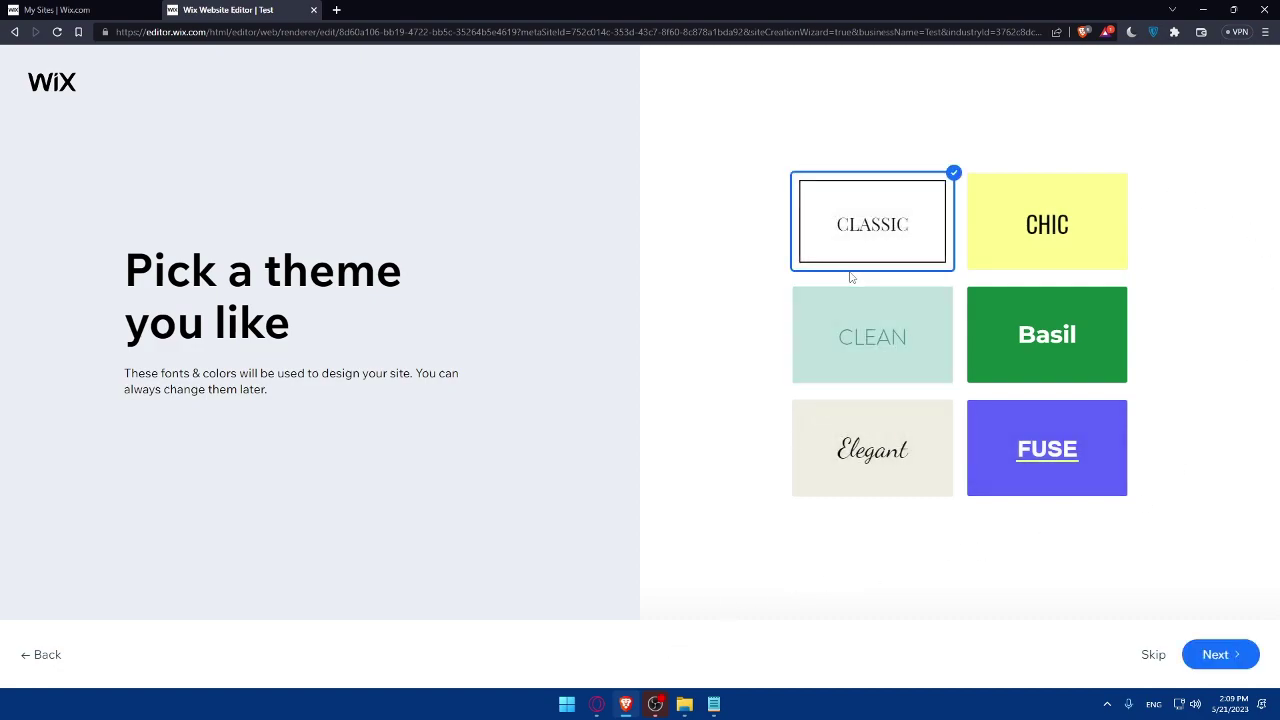
pyautogui.click(1212, 656)
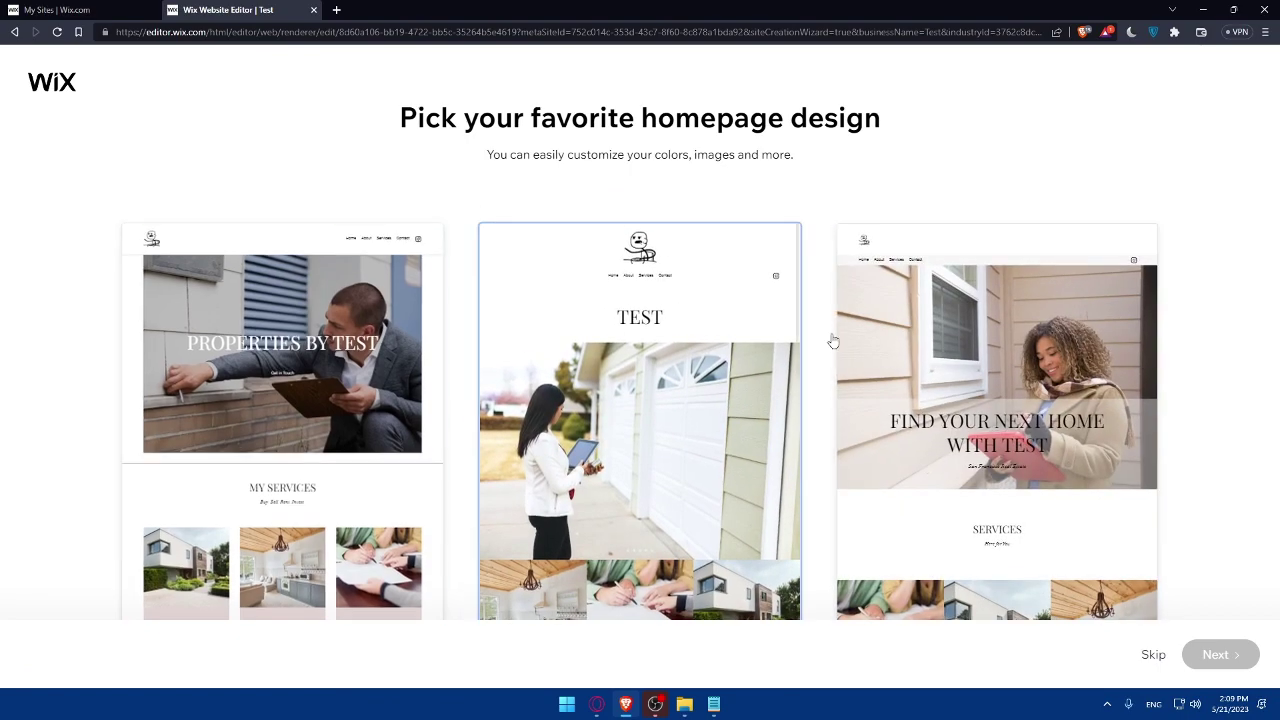
# Choose the 'Properties by Test' homepage design and proceed to page selection.
pyautogui.click(371, 294)
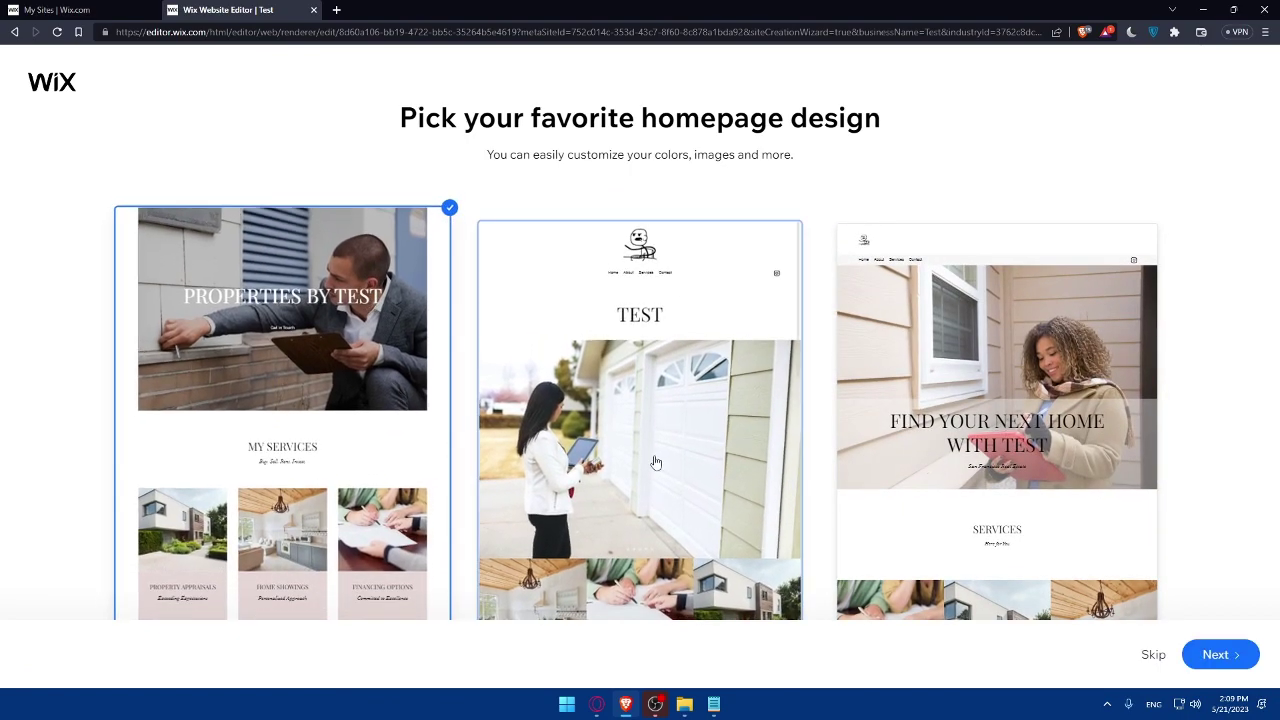
pyautogui.click(1210, 655)
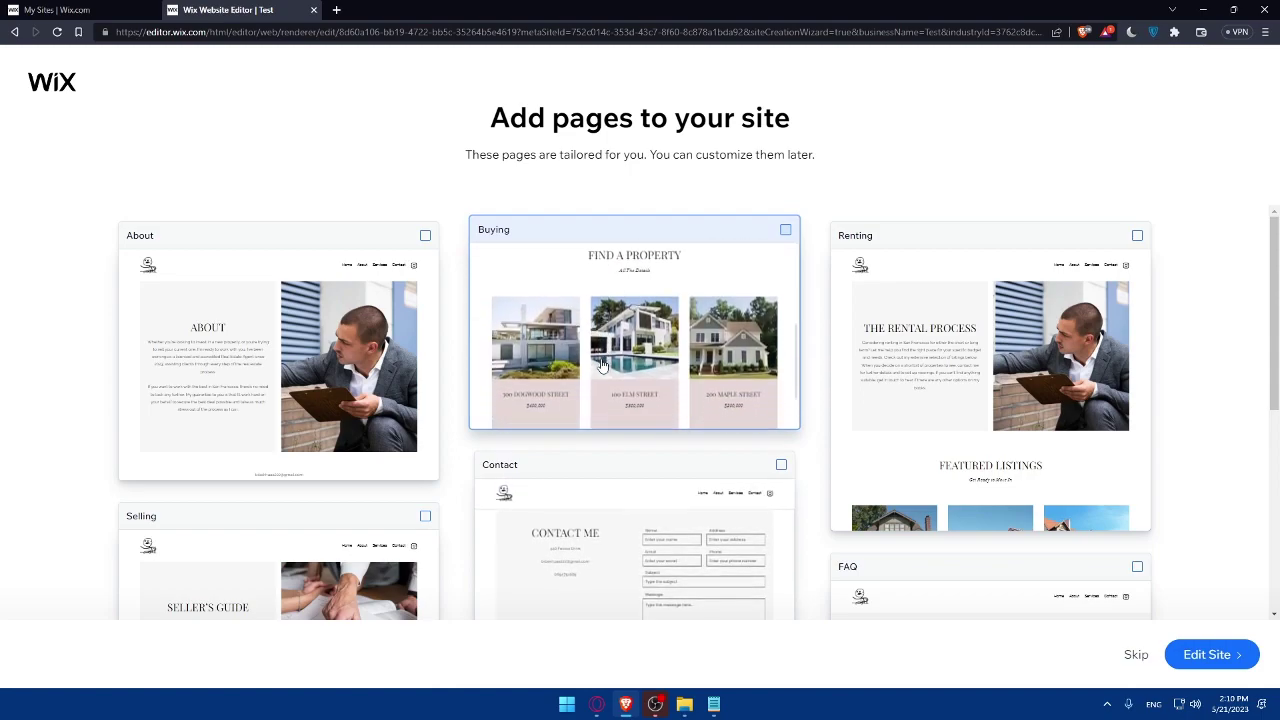
# Add About, Buying, Renting, Contact, FAQ and Selling pages, skipping Quote, then open the editor.
pyautogui.click(409, 240)
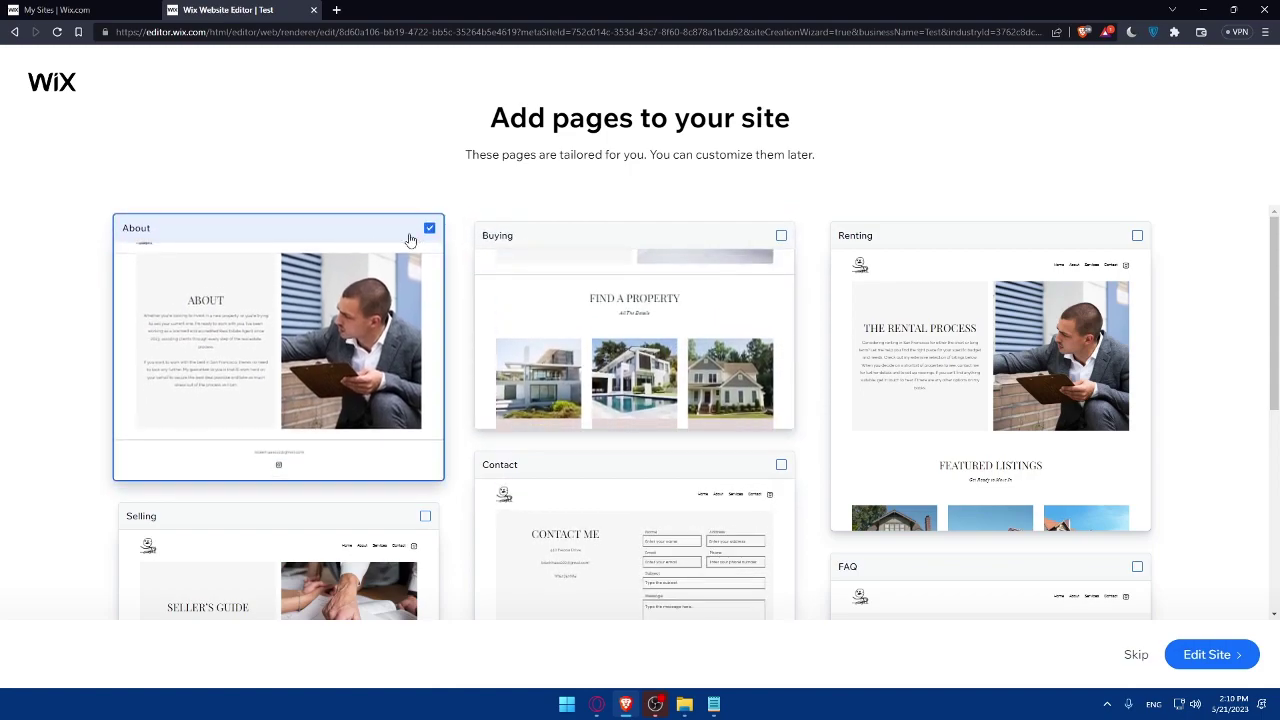
pyautogui.click(728, 363)
pyautogui.click(917, 318)
pyautogui.click(630, 530)
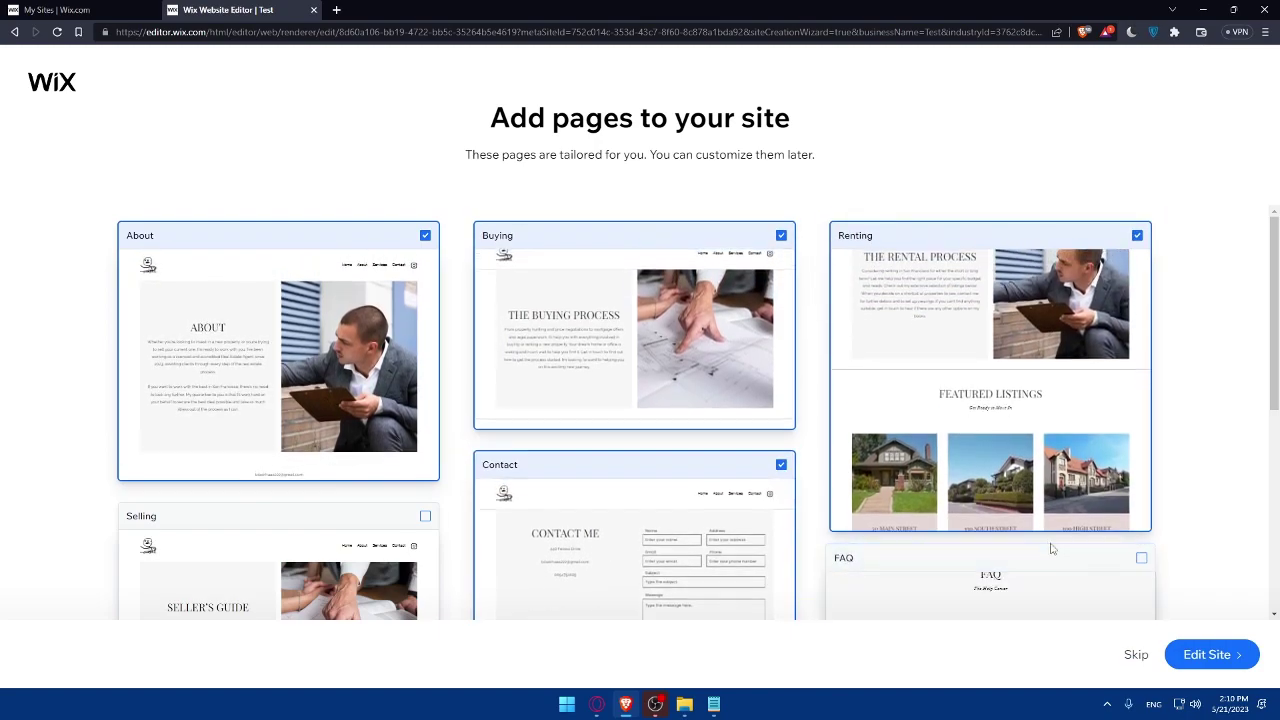
pyautogui.click(1060, 558)
pyautogui.scroll(-3, 1229, 463)
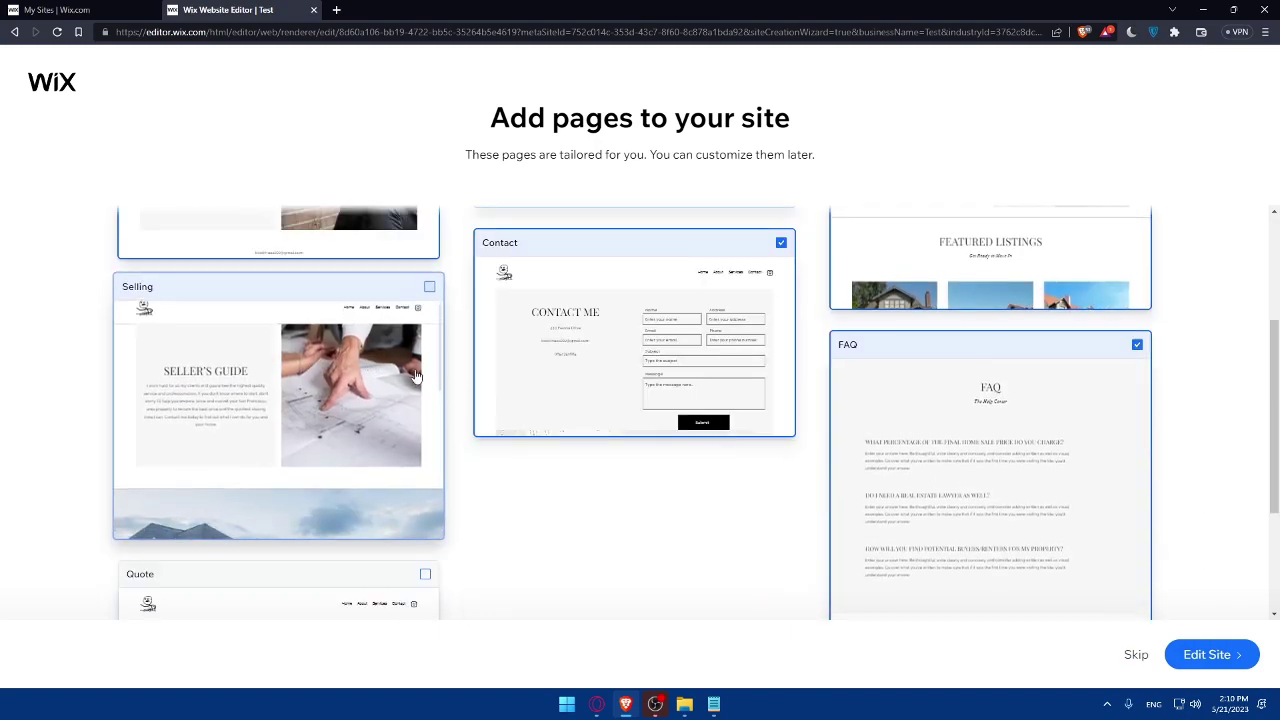
pyautogui.click(423, 391)
pyautogui.scroll(-2, 620, 480)
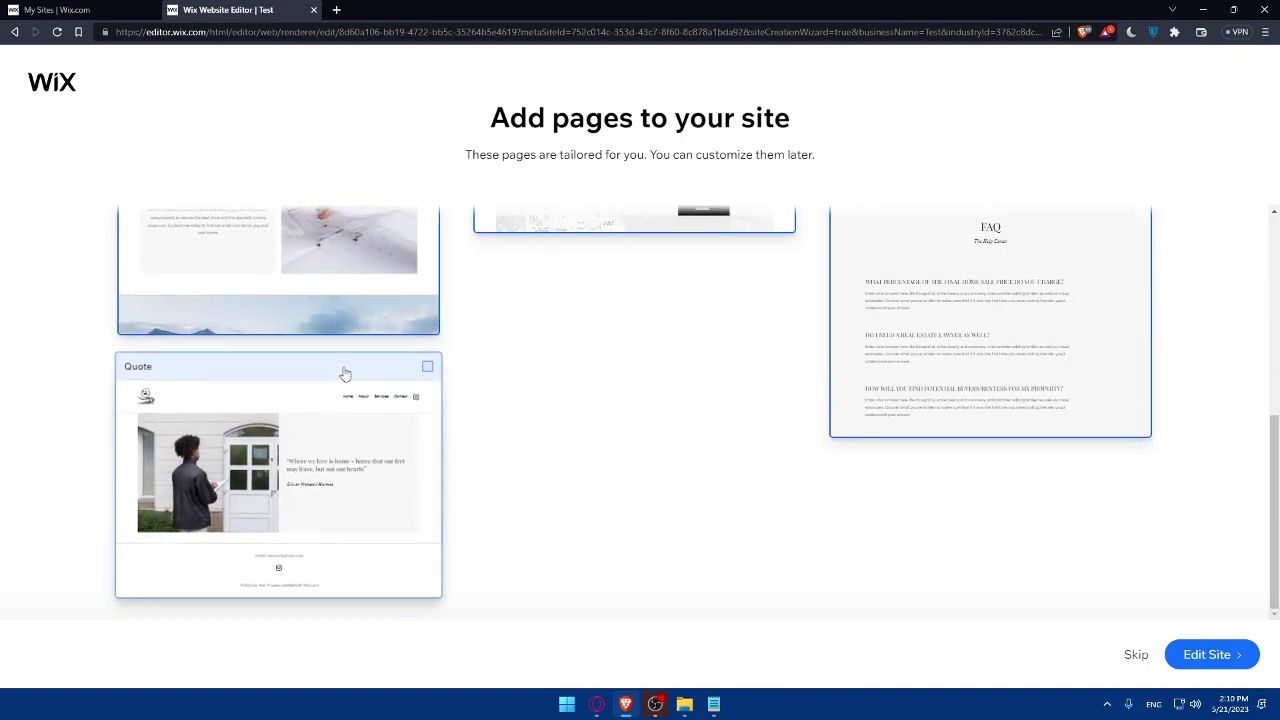
pyautogui.scroll(5, 640, 400)
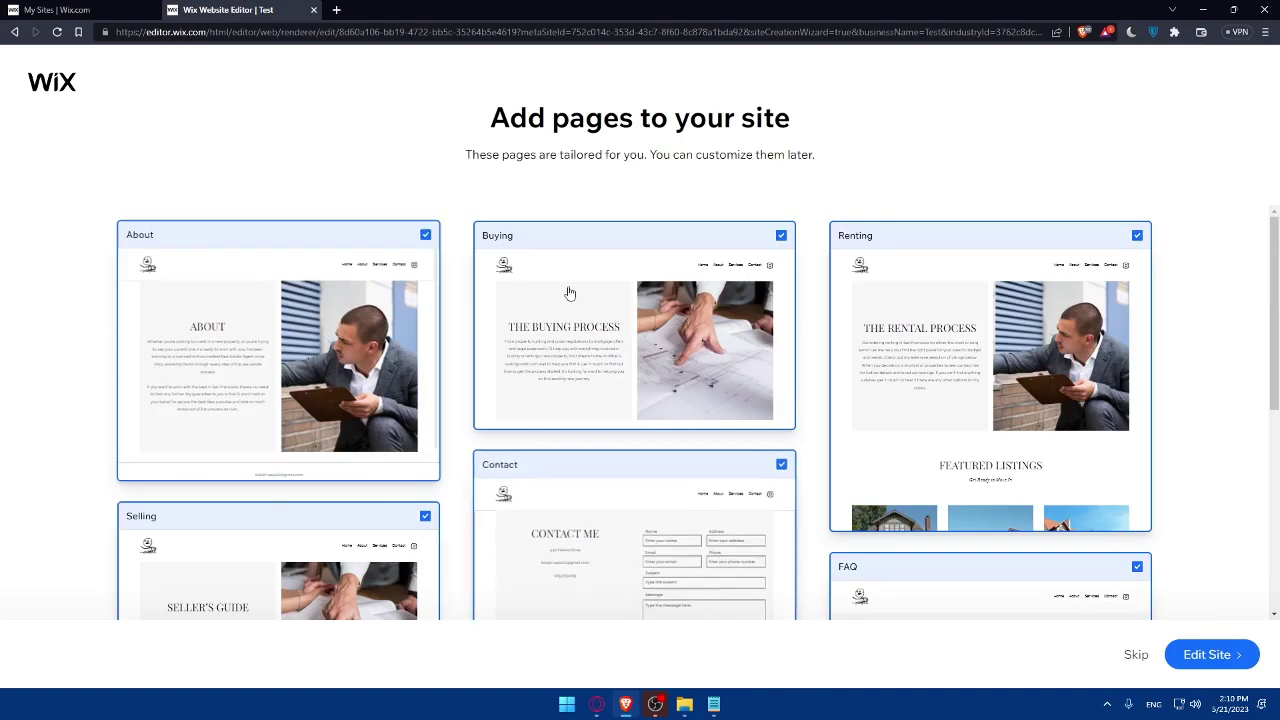
pyautogui.scroll(-5, 658, 285)
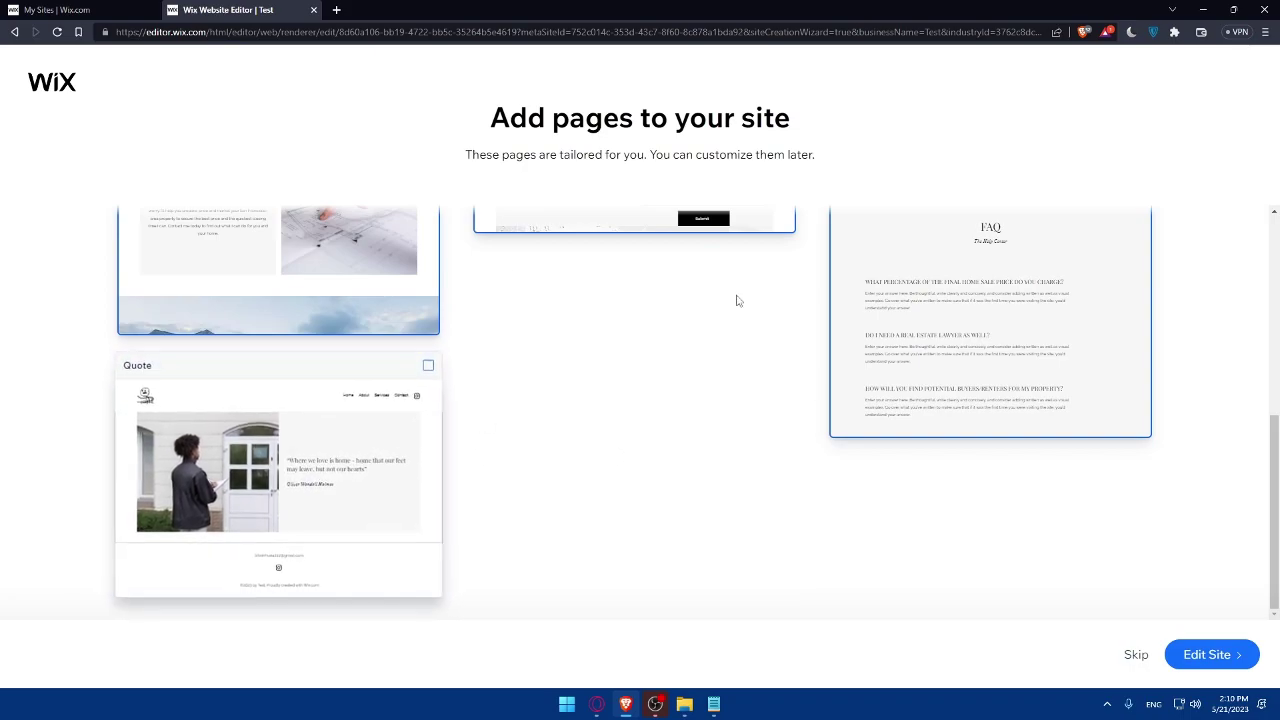
pyautogui.click(1224, 661)
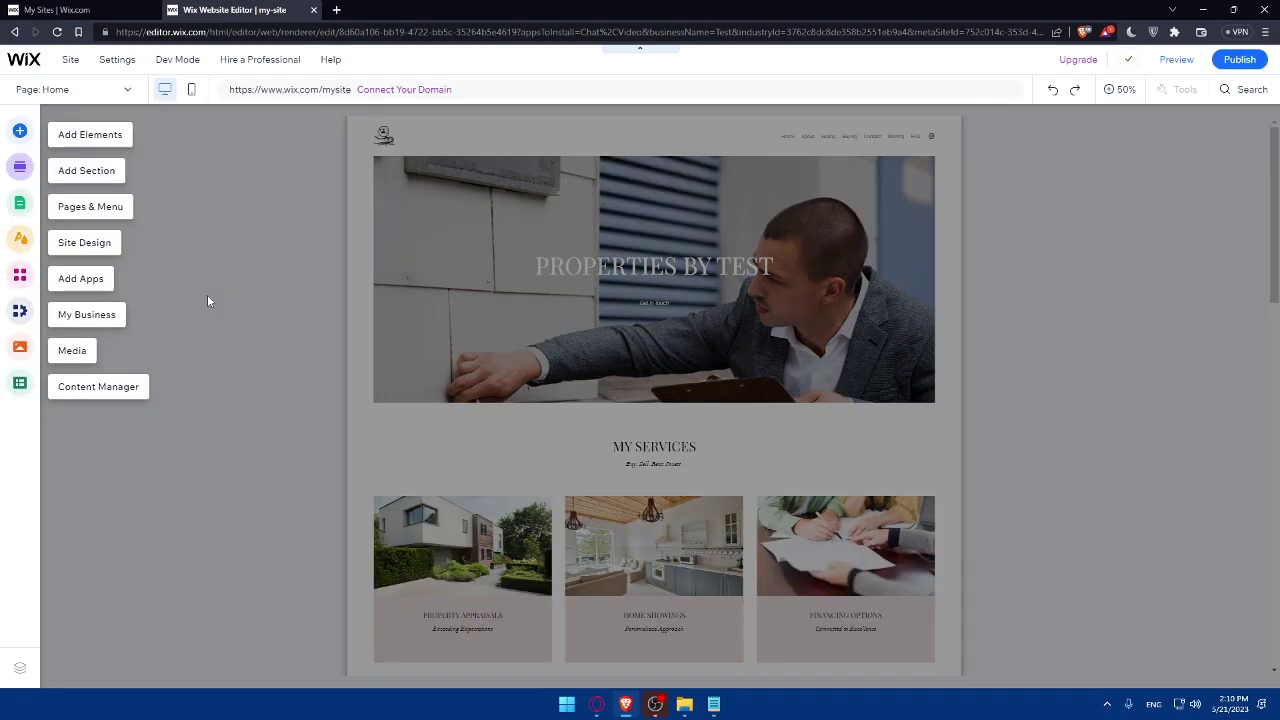
pyautogui.click(207, 294)
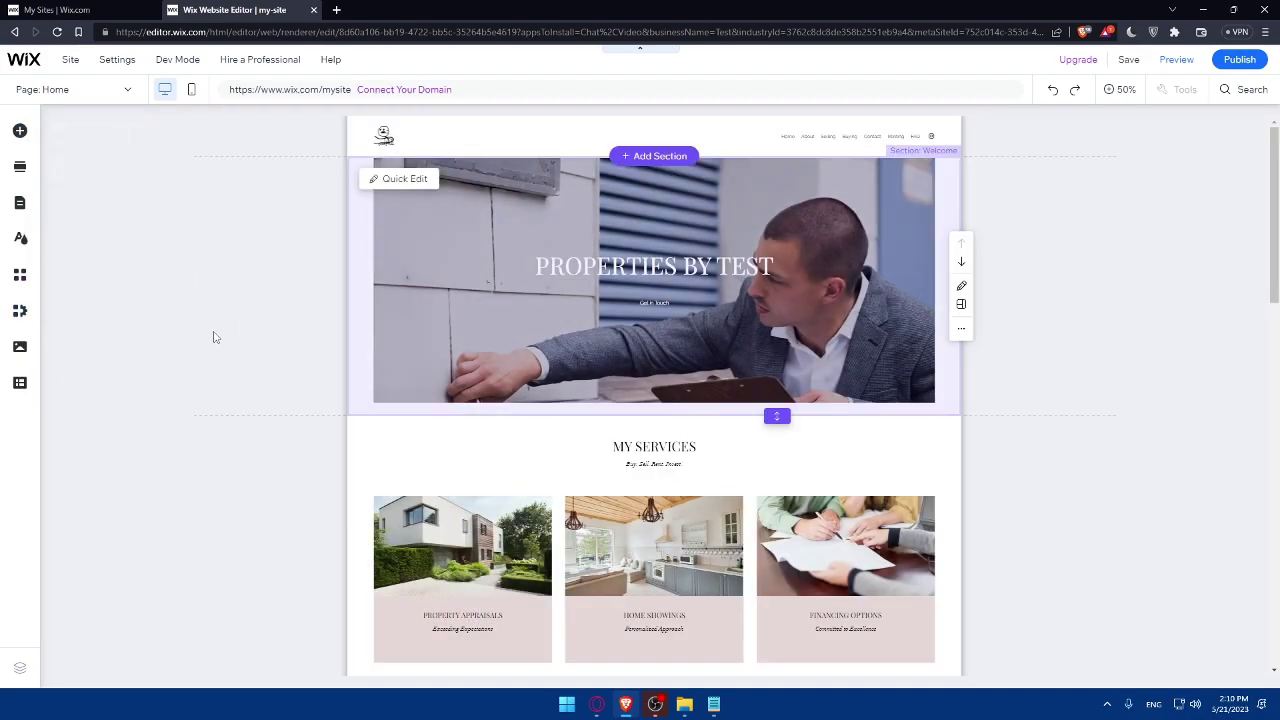
pyautogui.press('Escape')
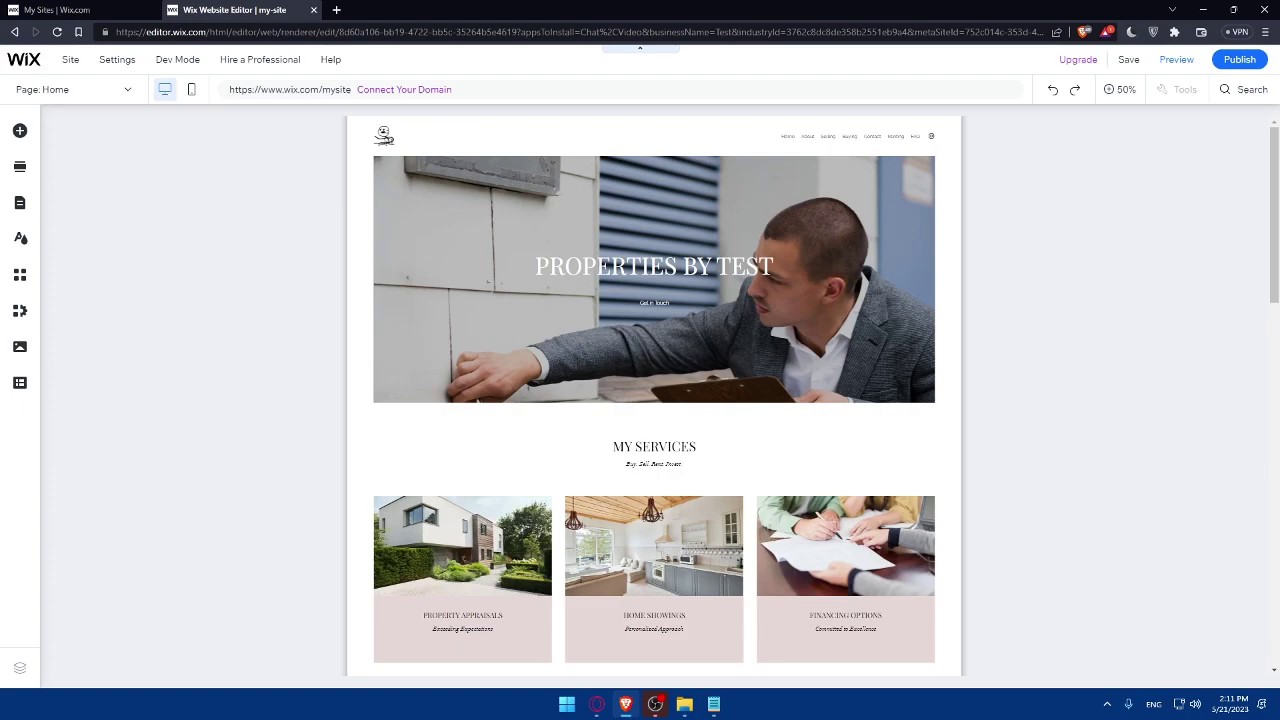
pyautogui.click(19, 130)
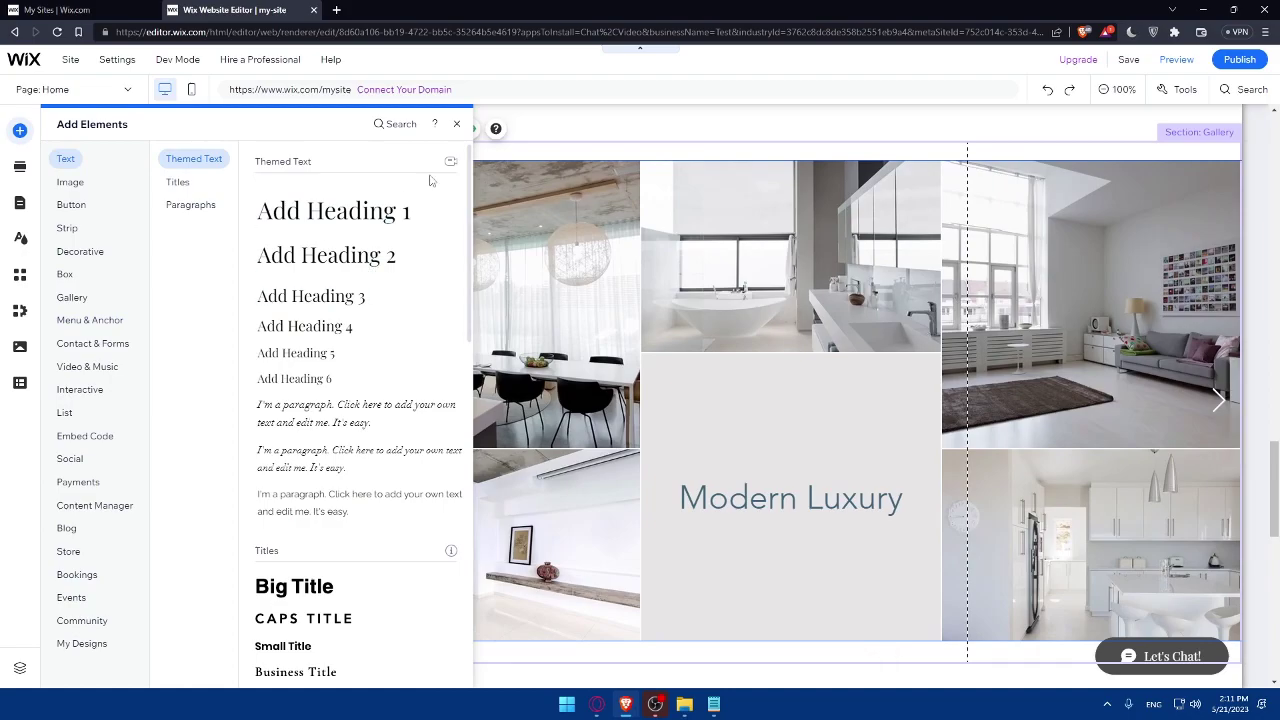
pyautogui.click(677, 374)
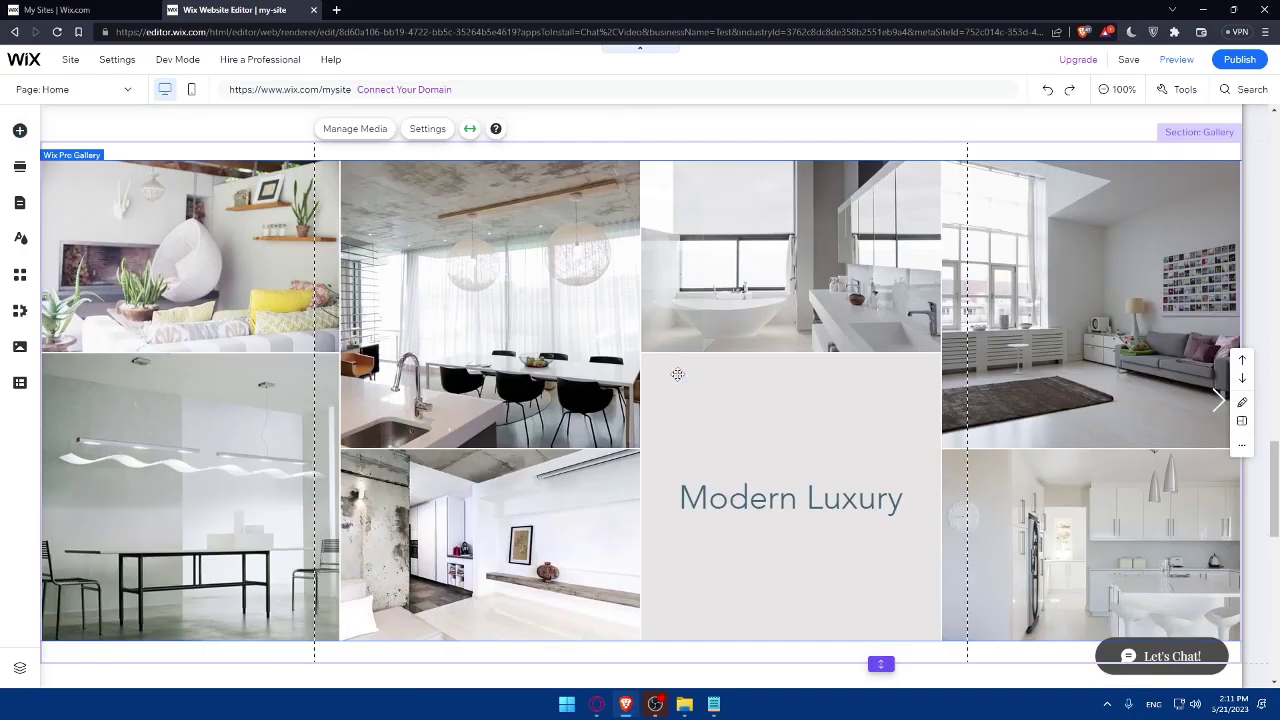
pyautogui.scroll(10, 414, 341)
pyautogui.scroll(-9, 414, 341)
pyautogui.scroll(10, 495, 347)
pyautogui.scroll(-9, 495, 347)
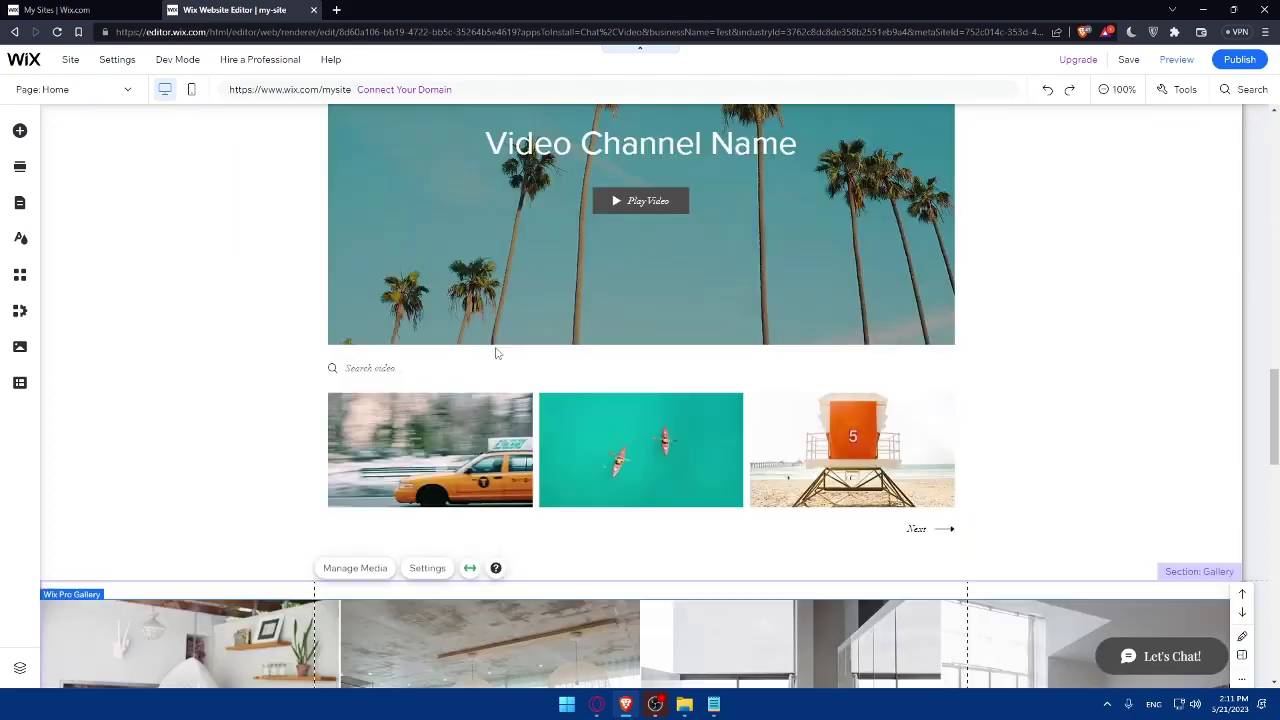
pyautogui.scroll(-1, 496, 352)
pyautogui.scroll(6, 620, 237)
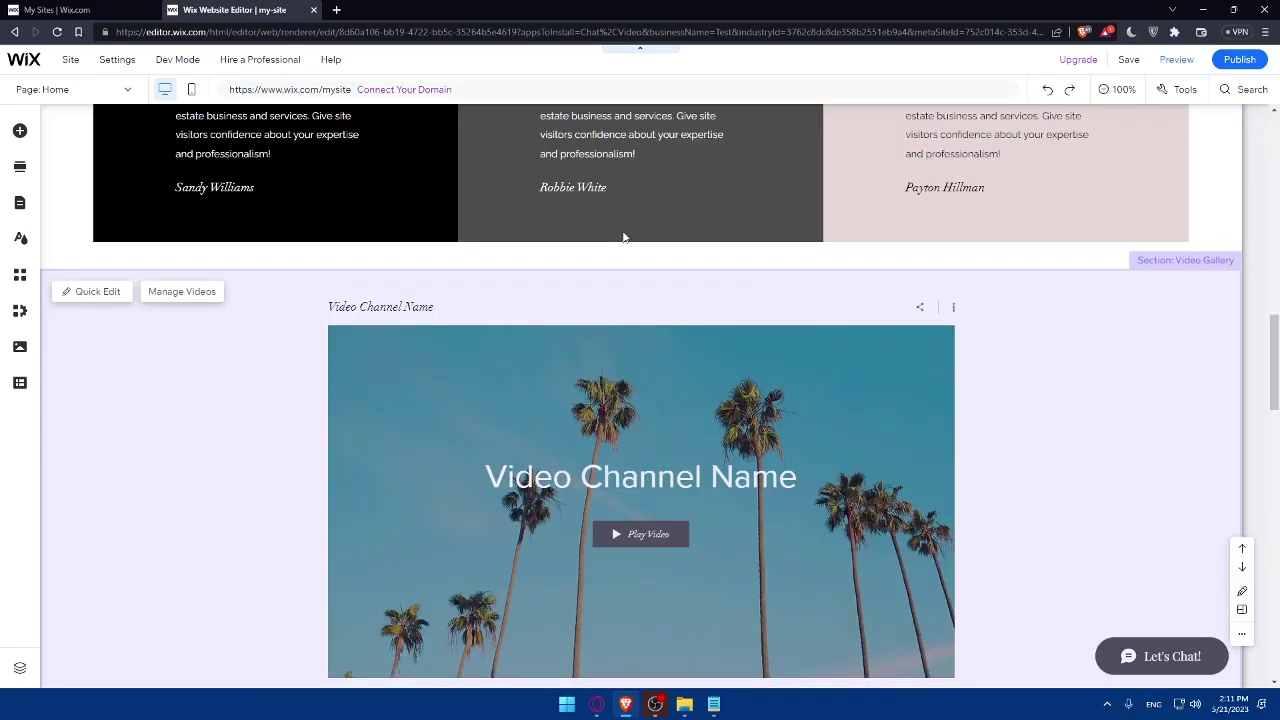
pyautogui.scroll(6, 526, 250)
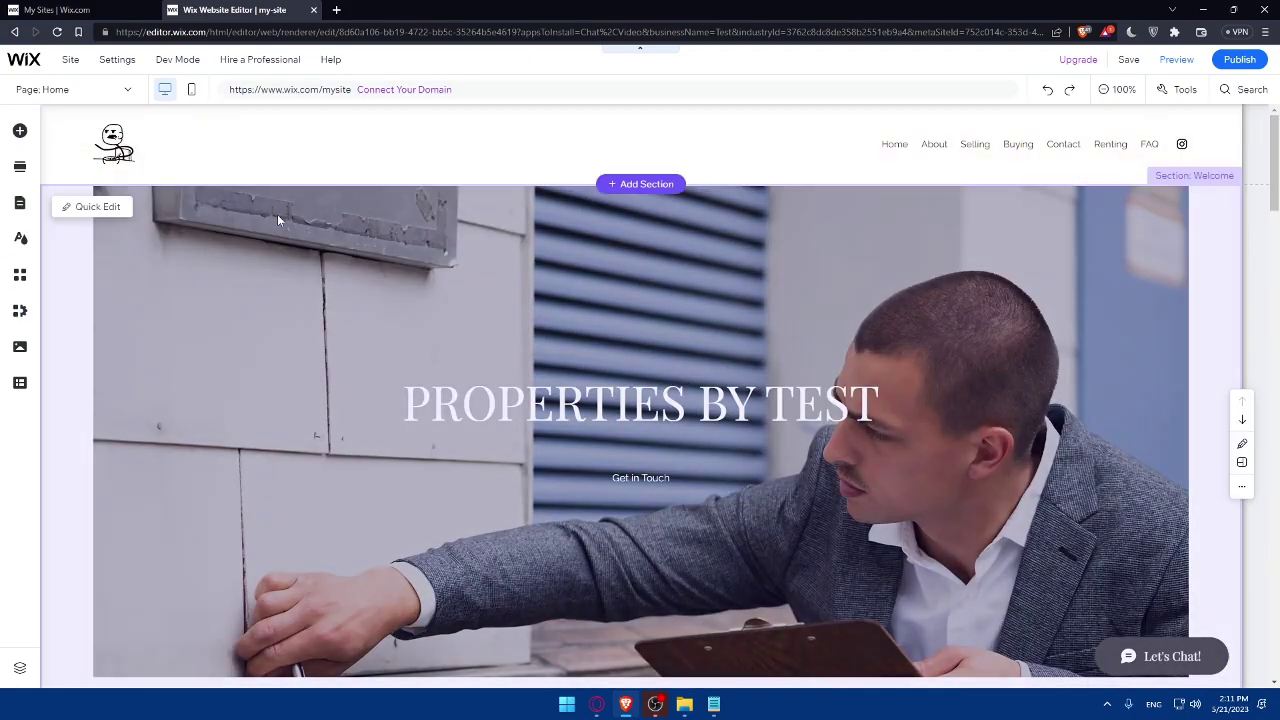
pyautogui.click(118, 150)
pyautogui.click(531, 68)
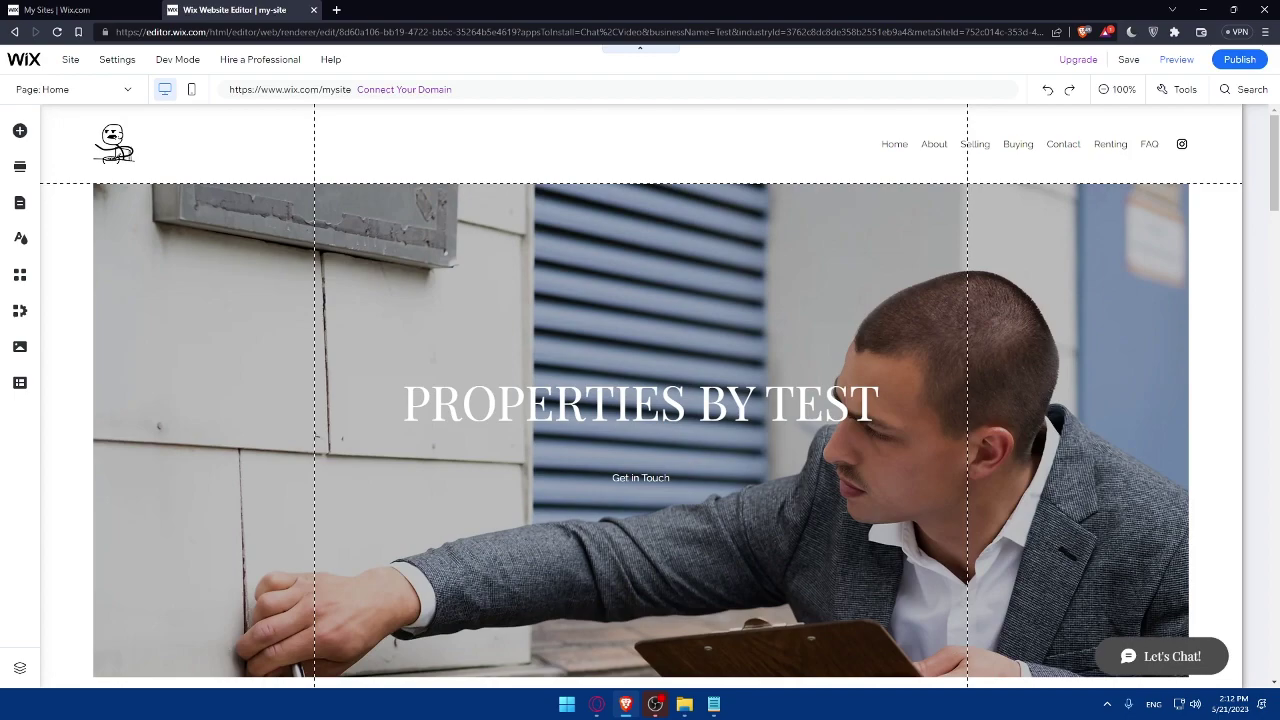
pyautogui.click(219, 128)
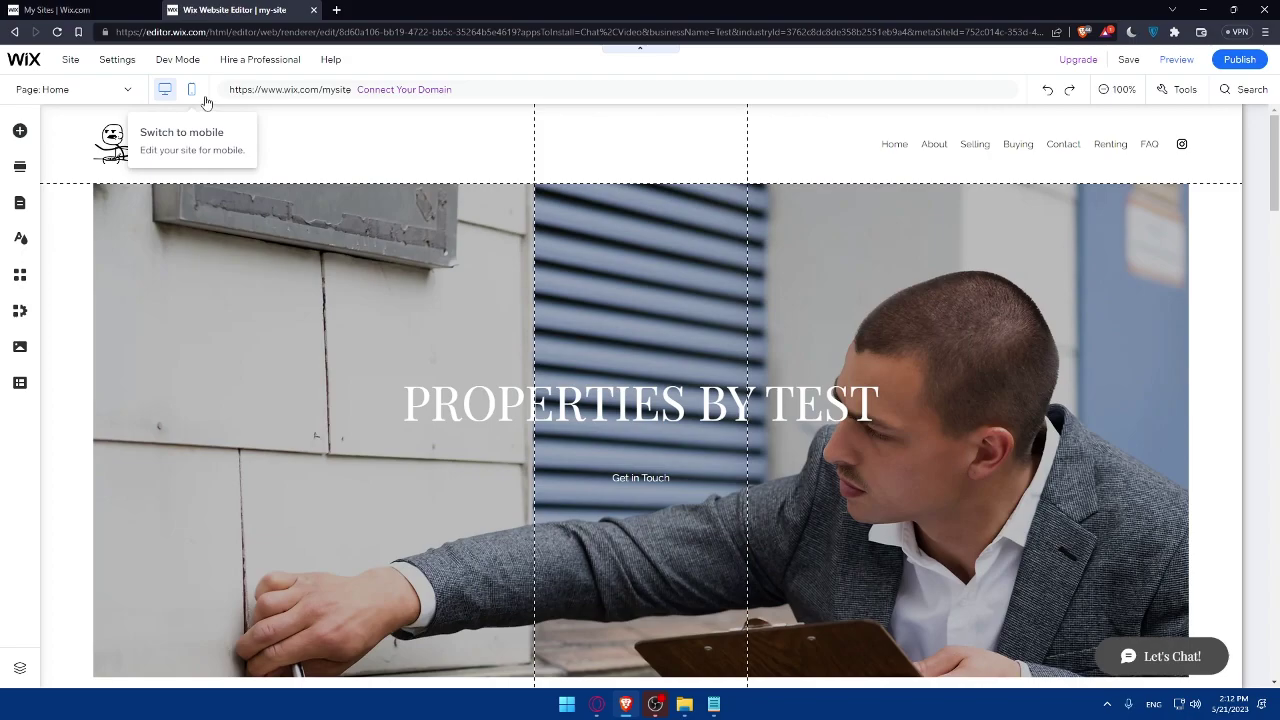
# Switch the editor to mobile view and scroll through the stacked homepage layout.
pyautogui.click(192, 90)
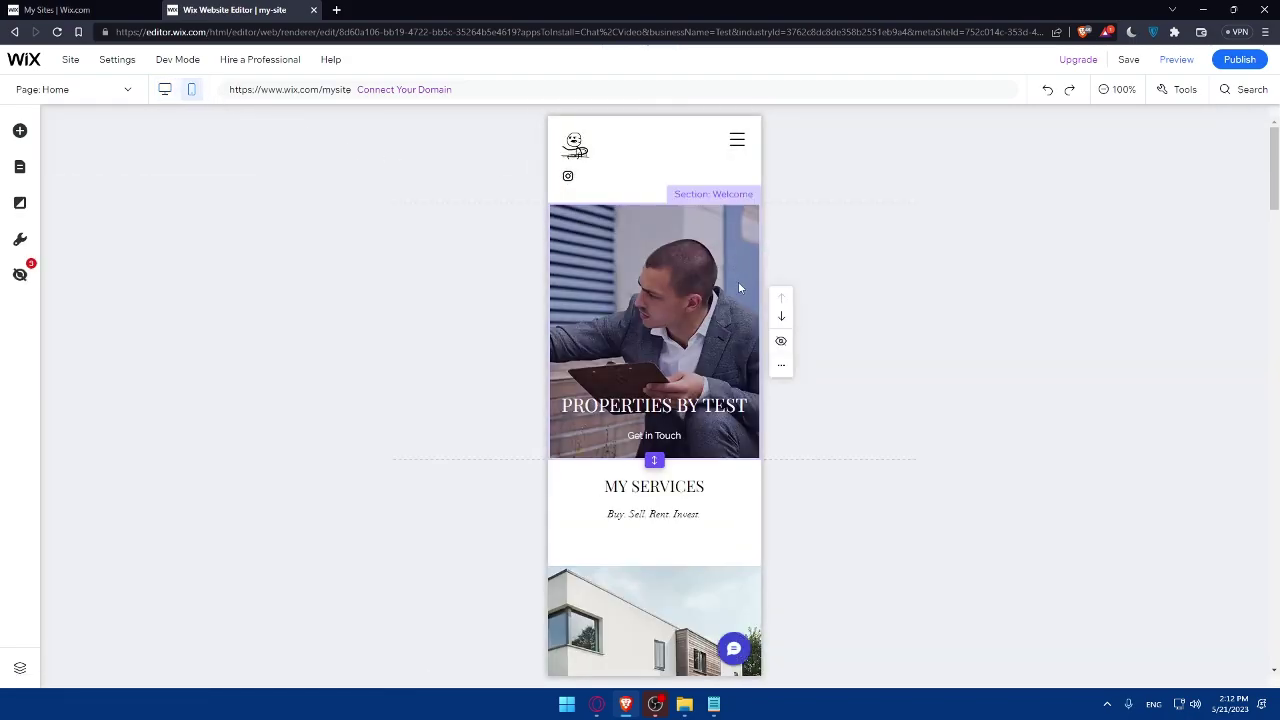
pyautogui.scroll(-2, 693, 281)
pyautogui.scroll(-10, 693, 281)
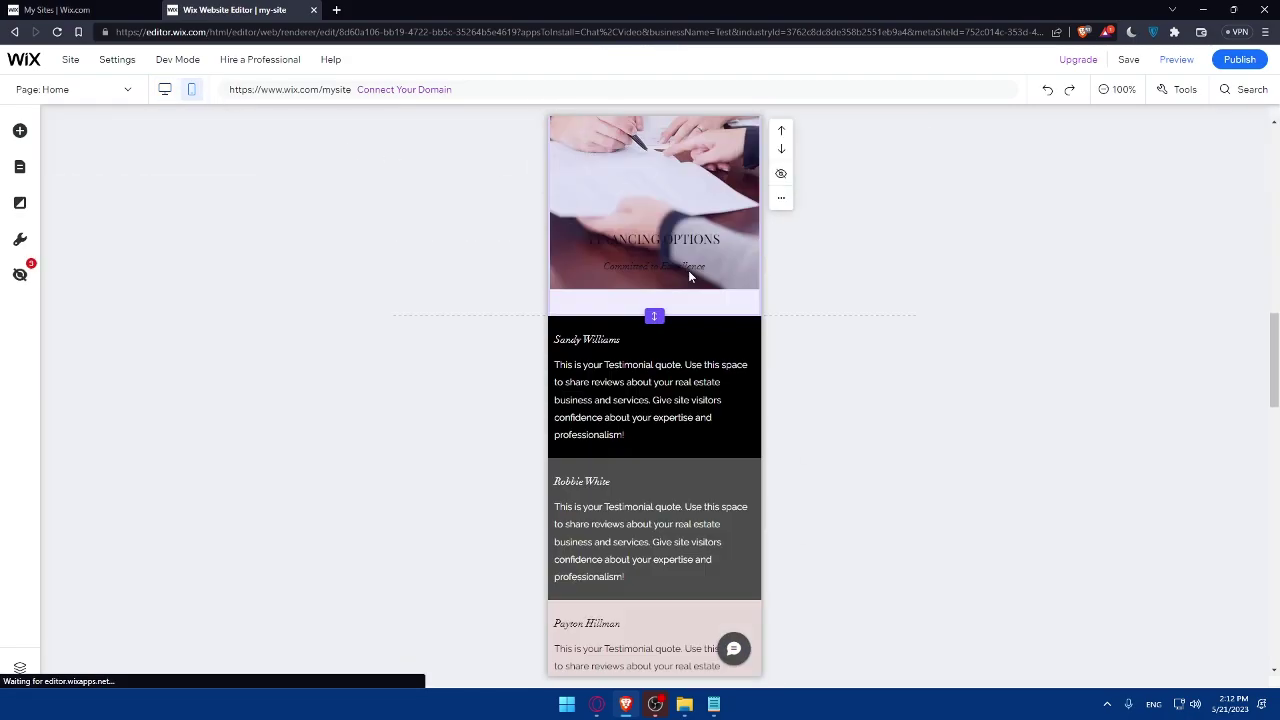
pyautogui.scroll(12, 687, 275)
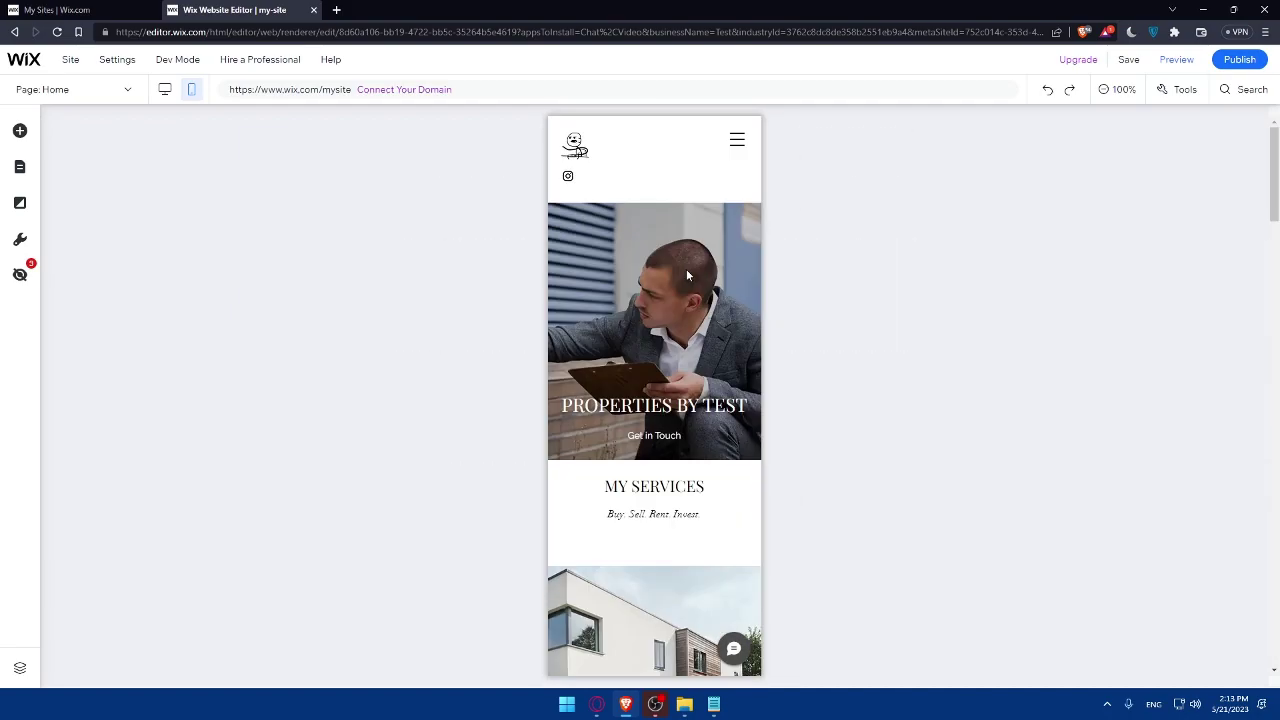